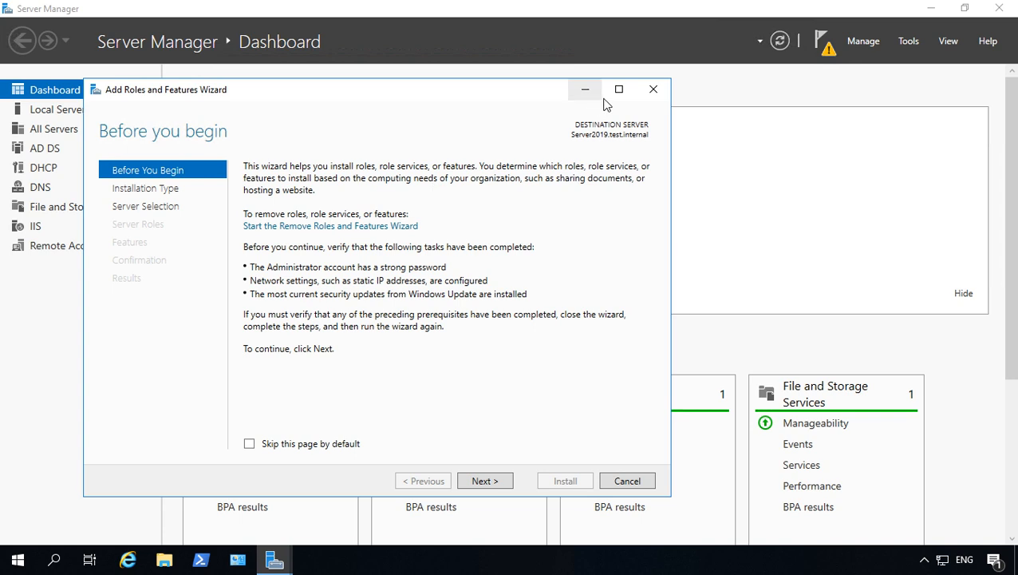
Check which Web Server (IIS) role services are installed using the Add Roles and Features Wizard, and cancel without installing anything
{"action": "left_click", "coordinate": [826, 532]}
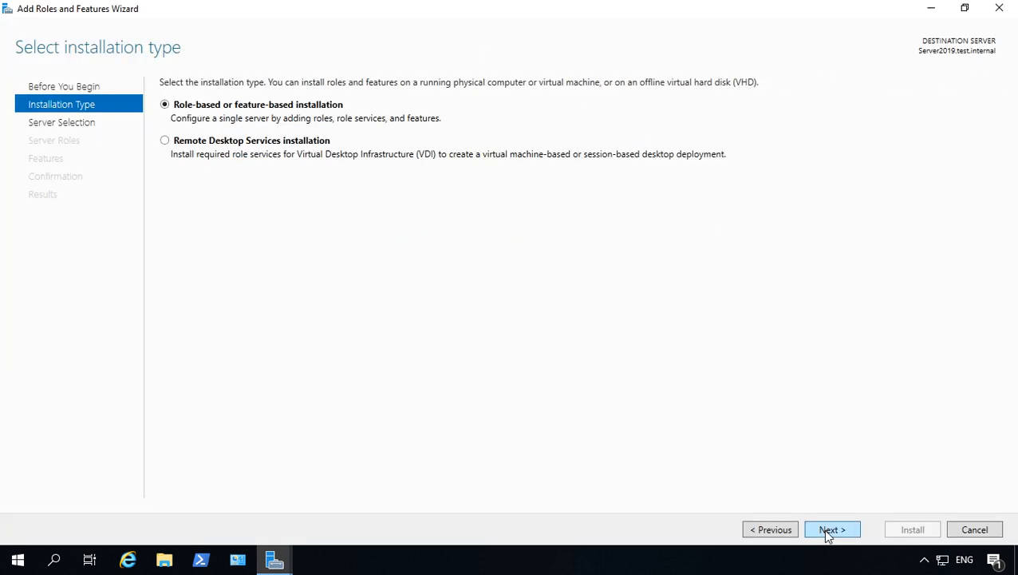
{"action": "left_click", "coordinate": [826, 530]}
{"action": "left_click", "coordinate": [826, 531]}
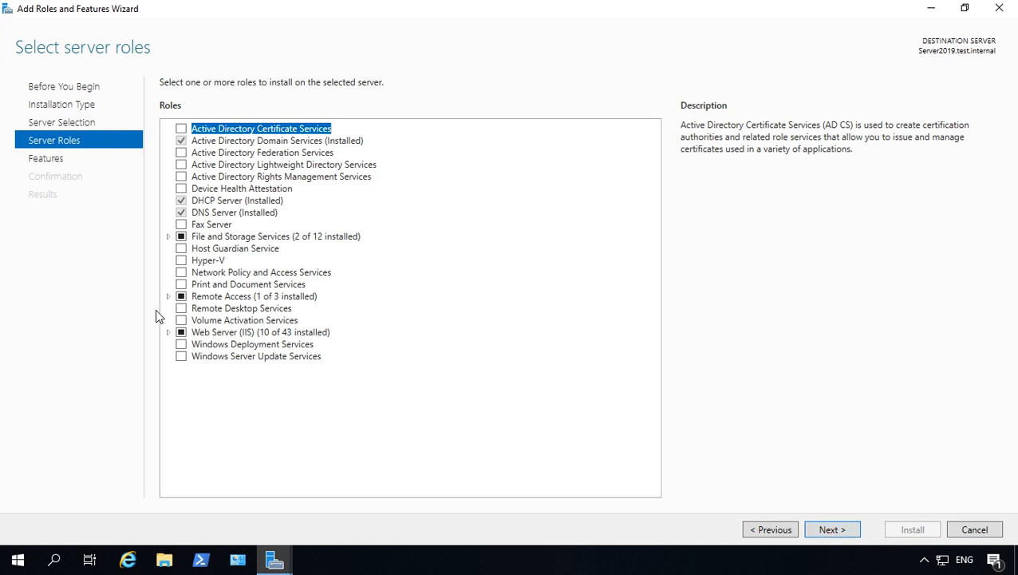
{"action": "key", "text": "w"}
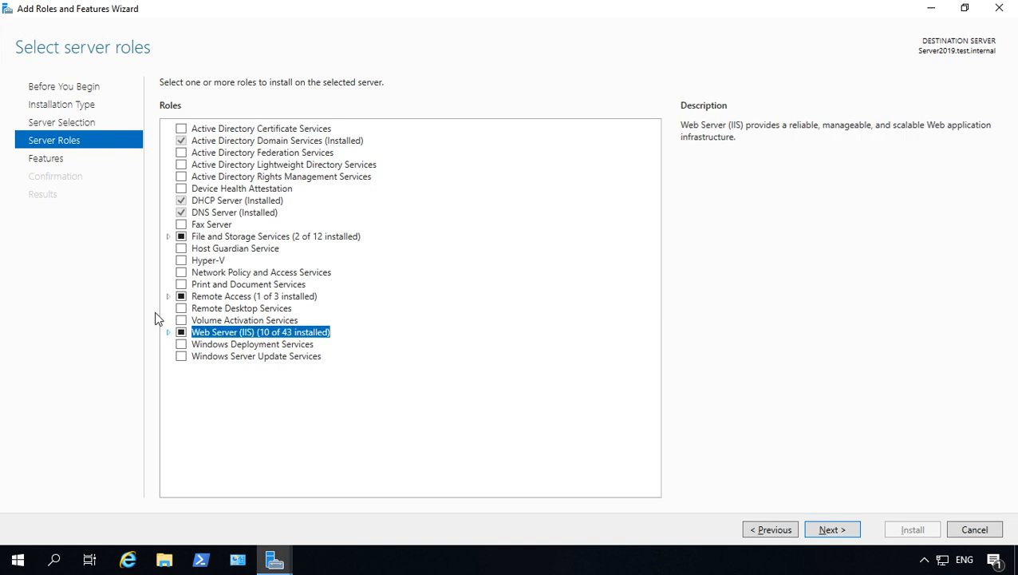
{"action": "left_click", "coordinate": [169, 333]}
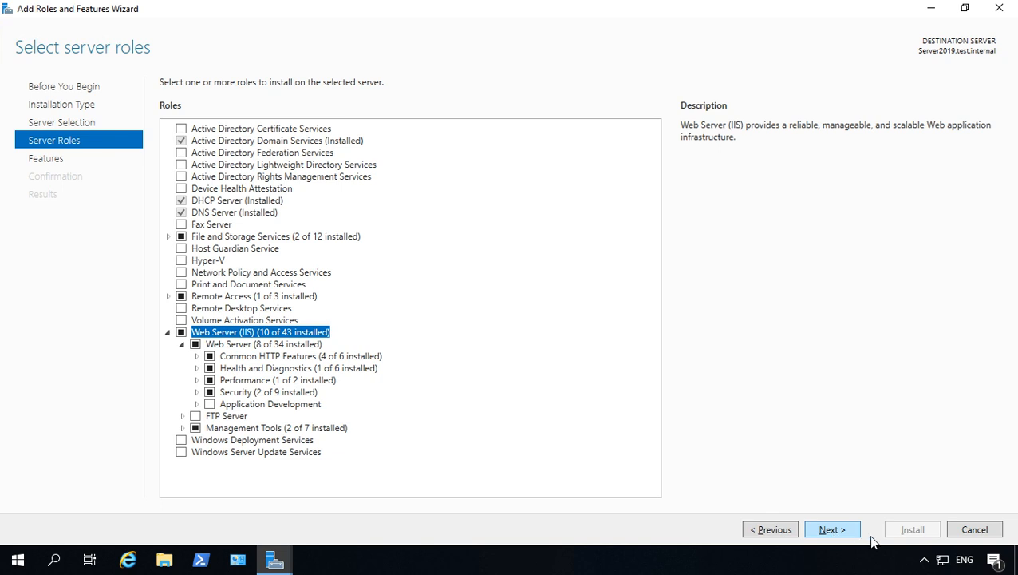
{"action": "left_click", "coordinate": [969, 532]}
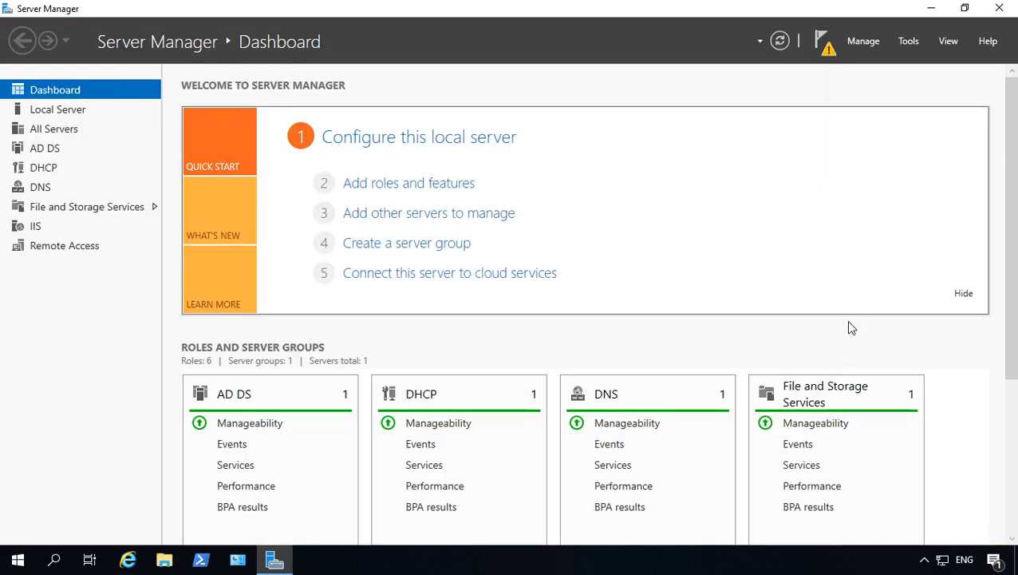
Open Internet Information Services (IIS) Manager from the server's administrative tools
{"action": "left_click", "coordinate": [906, 44]}
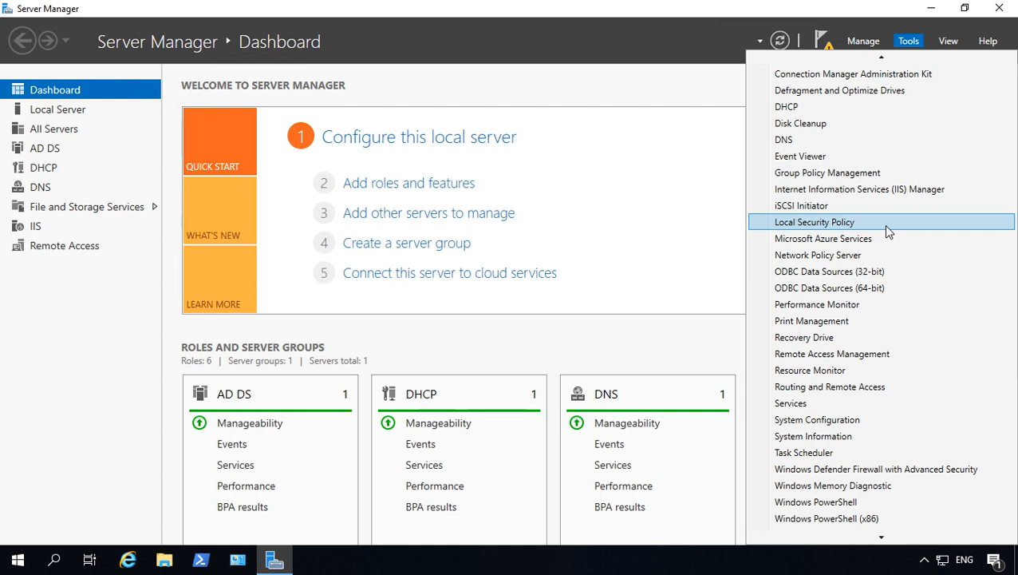
{"action": "left_click", "coordinate": [886, 226]}
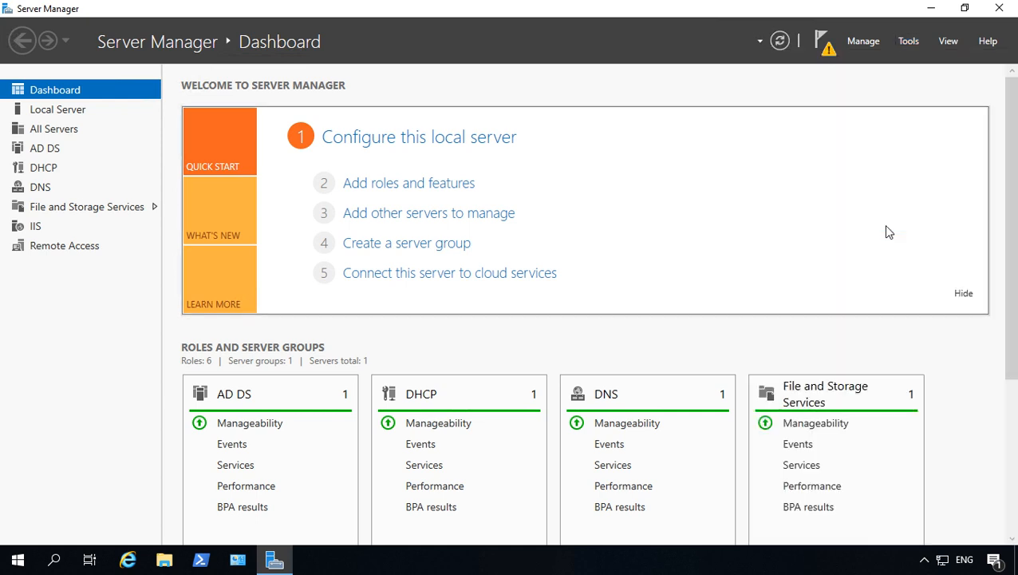
{"action": "left_click", "coordinate": [912, 44]}
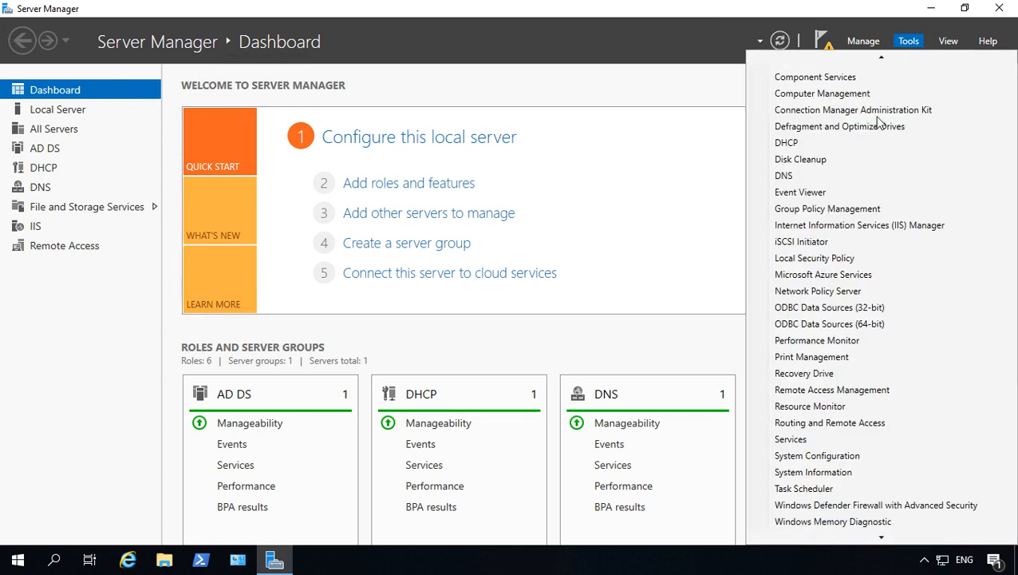
{"action": "left_click", "coordinate": [859, 223]}
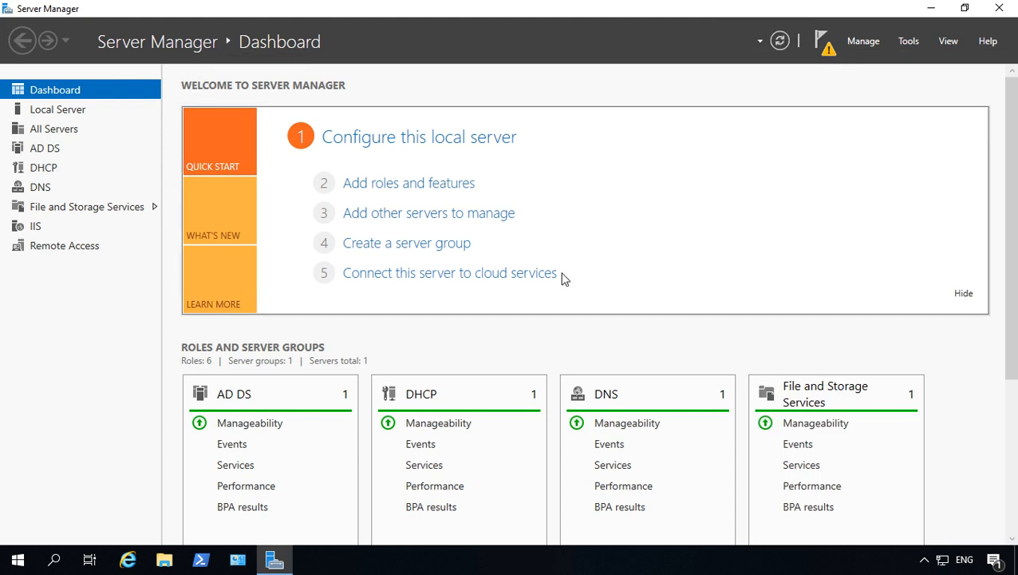
{"action": "left_click", "coordinate": [803, 107]}
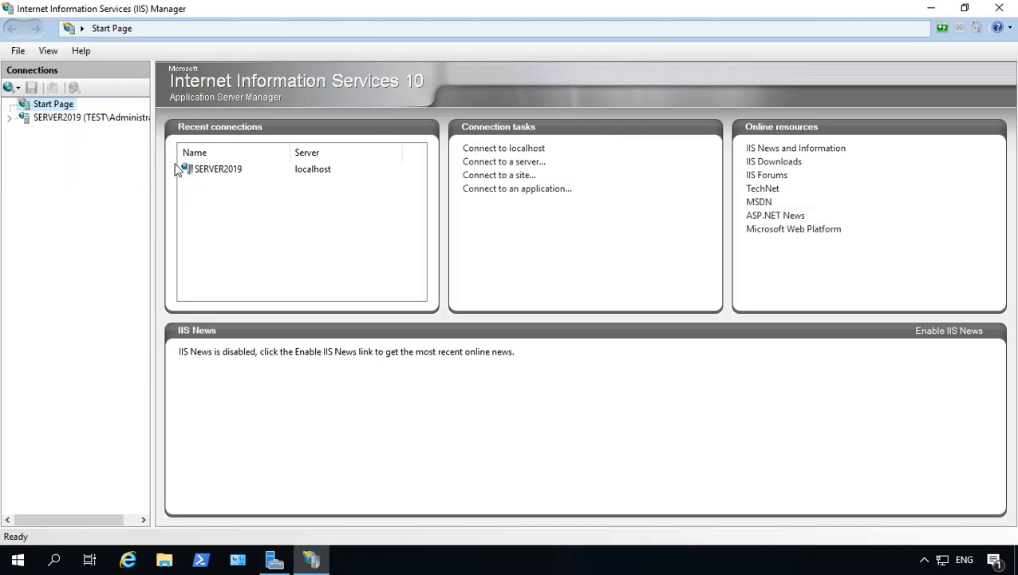
Expand SERVER2019 and its Sites to select Default Web Site, and widen the Connections tree to fit the names
{"action": "left_click", "coordinate": [18, 118]}
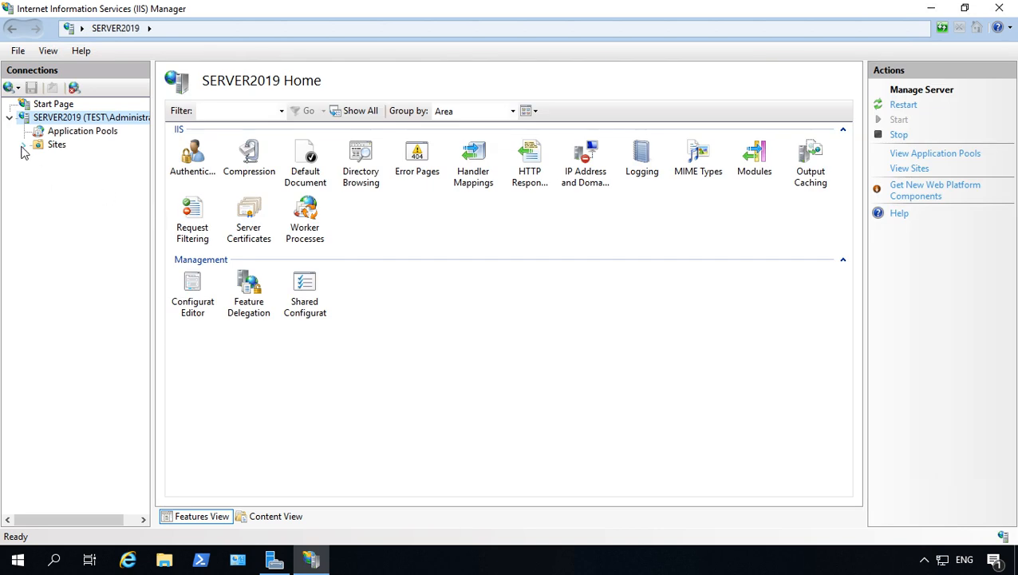
{"action": "left_click", "coordinate": [23, 145]}
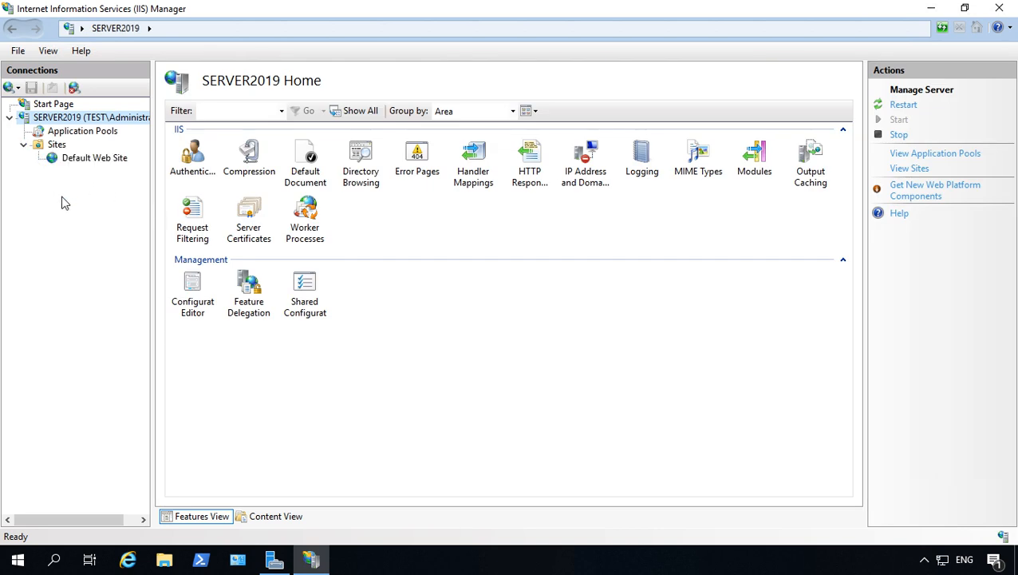
{"action": "left_click", "coordinate": [74, 159]}
{"action": "left_click_drag", "start_coordinate": [153, 257], "coordinate": [204, 257]}
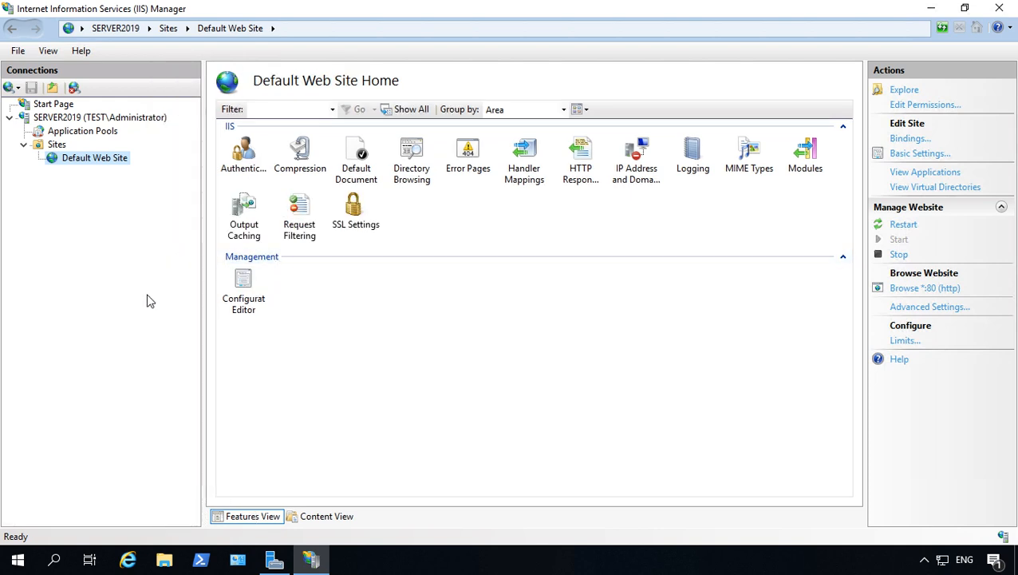
Inspect the site bindings of Default Web Site, including the http entry, and close them unchanged
{"action": "left_click", "coordinate": [906, 141]}
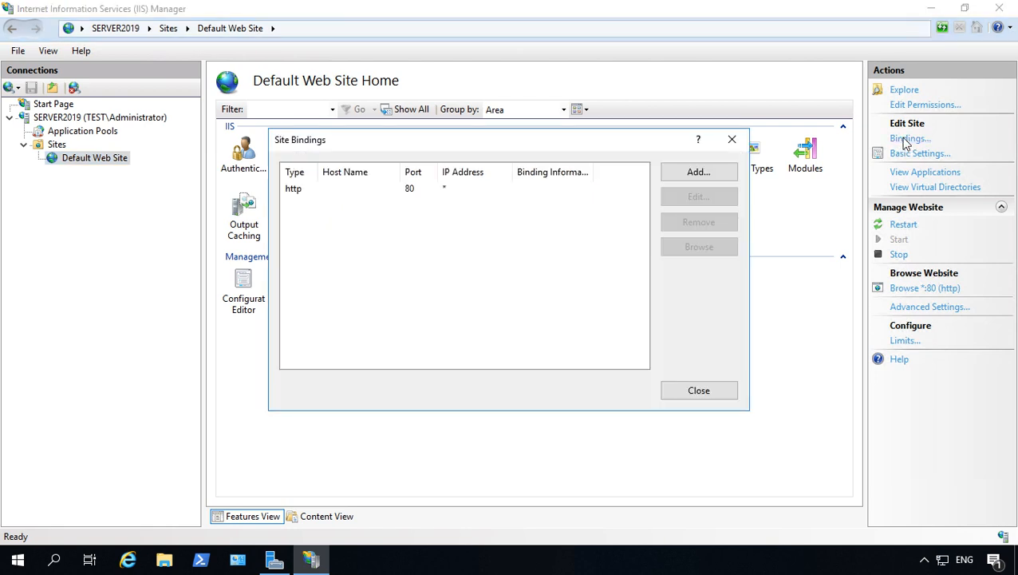
{"action": "left_click", "coordinate": [416, 190]}
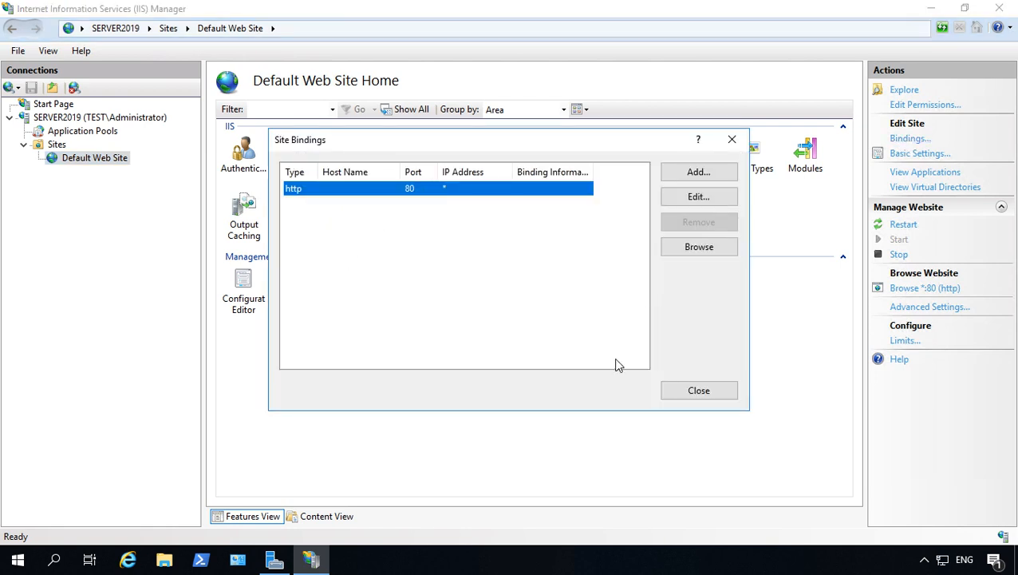
{"action": "left_click", "coordinate": [691, 390]}
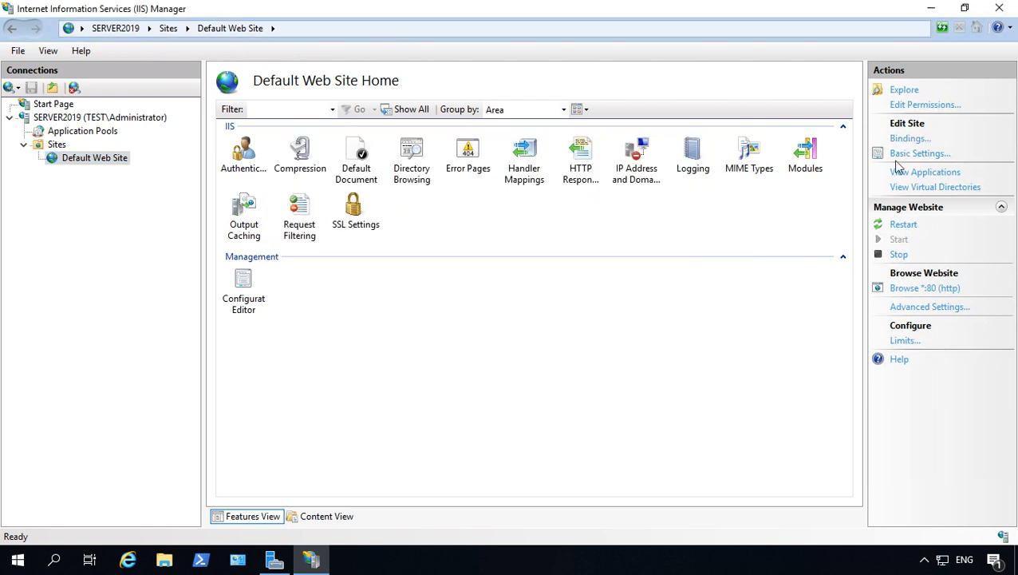
Examine the physical path in the basic settings of Default Web Site and cancel without changes
{"action": "left_click", "coordinate": [909, 153]}
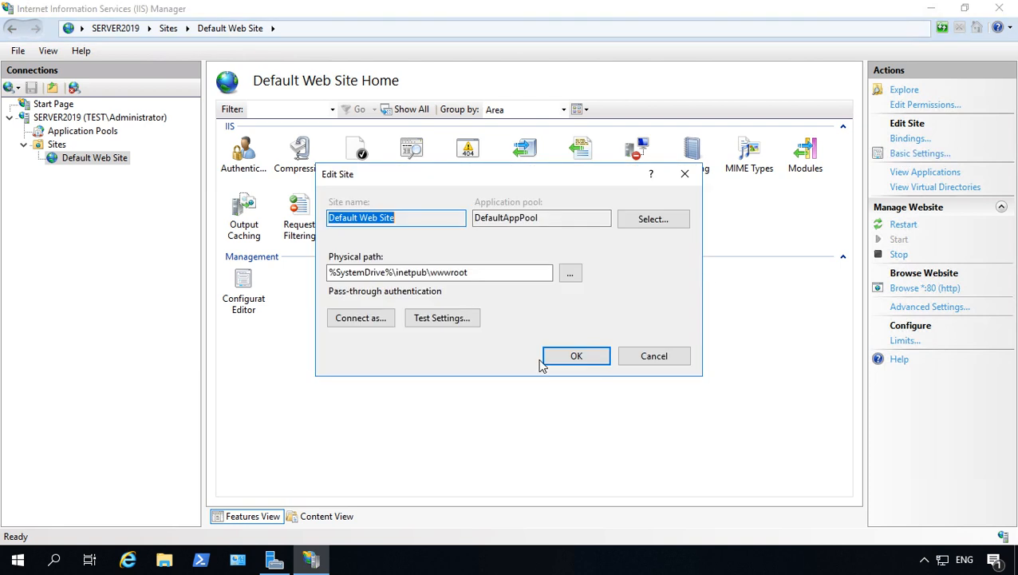
{"action": "left_click", "coordinate": [495, 273]}
{"action": "left_click_drag", "start_coordinate": [495, 274], "coordinate": [272, 278]}
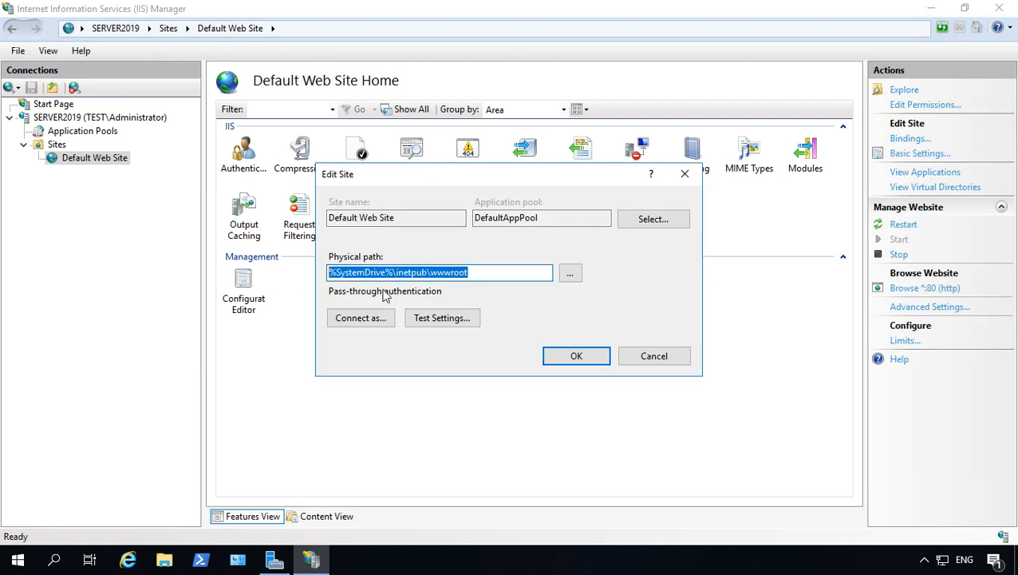
{"action": "left_click", "coordinate": [495, 272]}
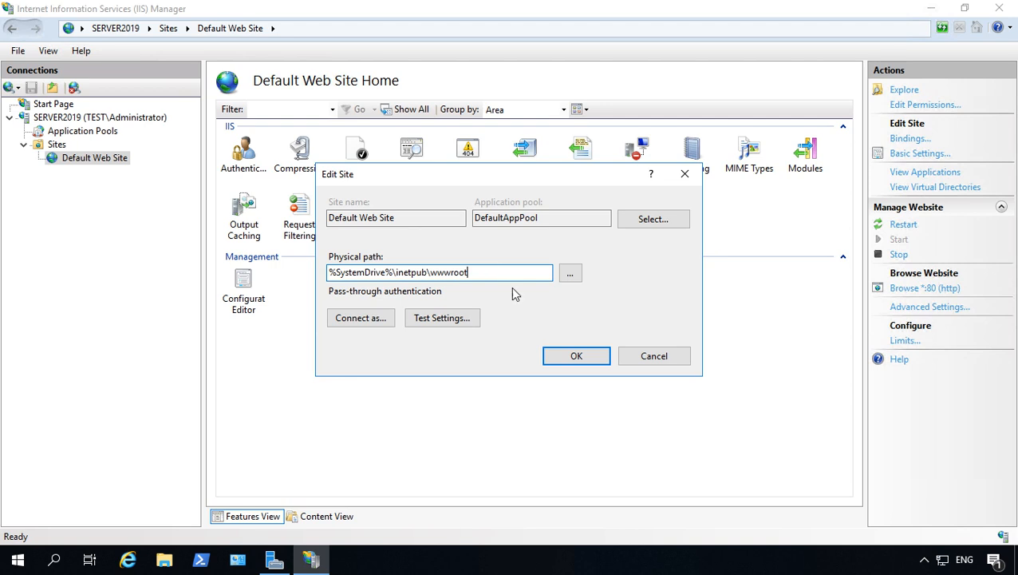
{"action": "left_click", "coordinate": [643, 356]}
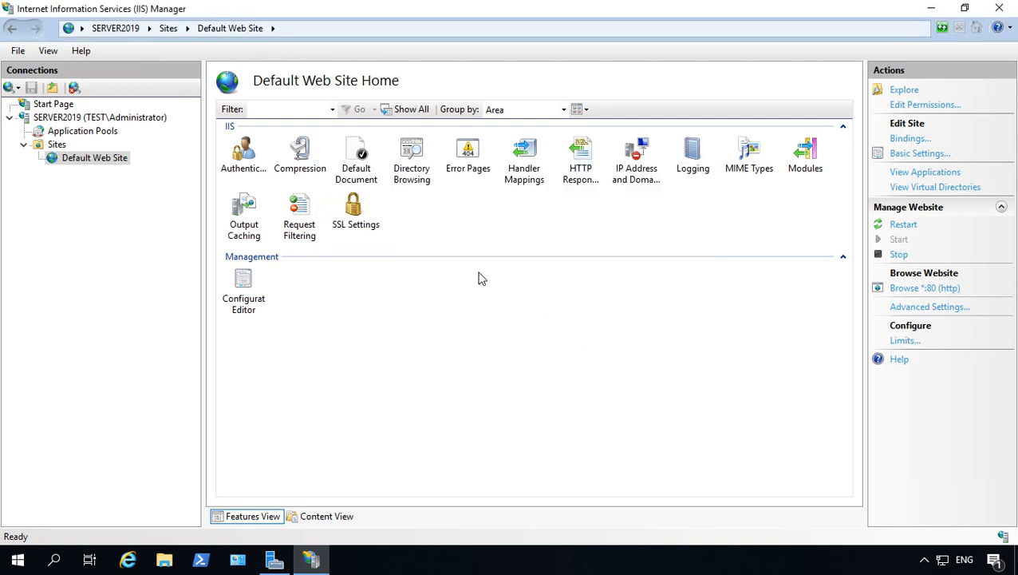
Review the Default Document list of Default Web Site, going through each file entry from Default.htm to iisstart.htm
{"action": "double_click", "coordinate": [353, 161]}
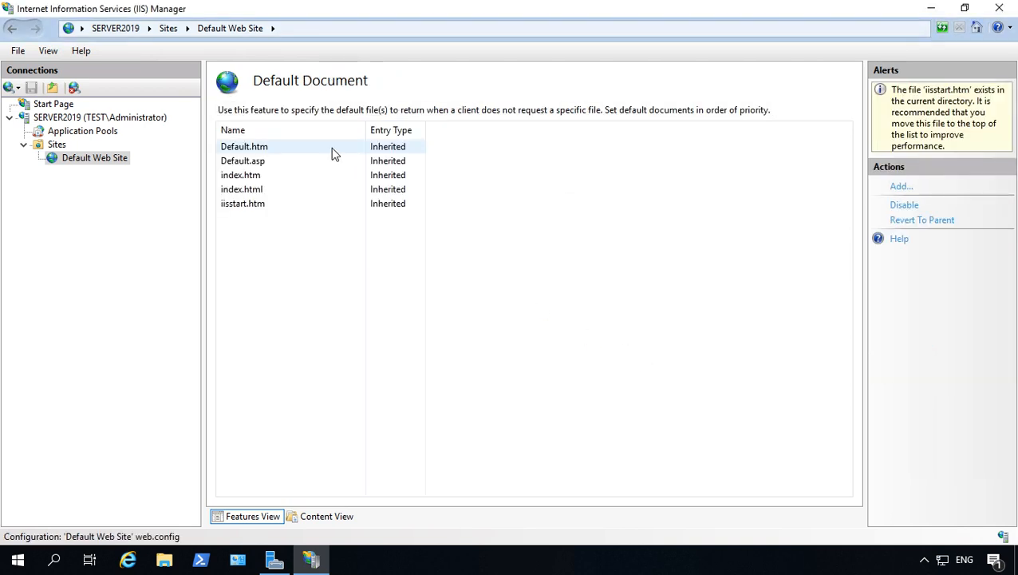
{"action": "left_click", "coordinate": [291, 149]}
{"action": "left_click", "coordinate": [281, 161]}
{"action": "left_click", "coordinate": [285, 174]}
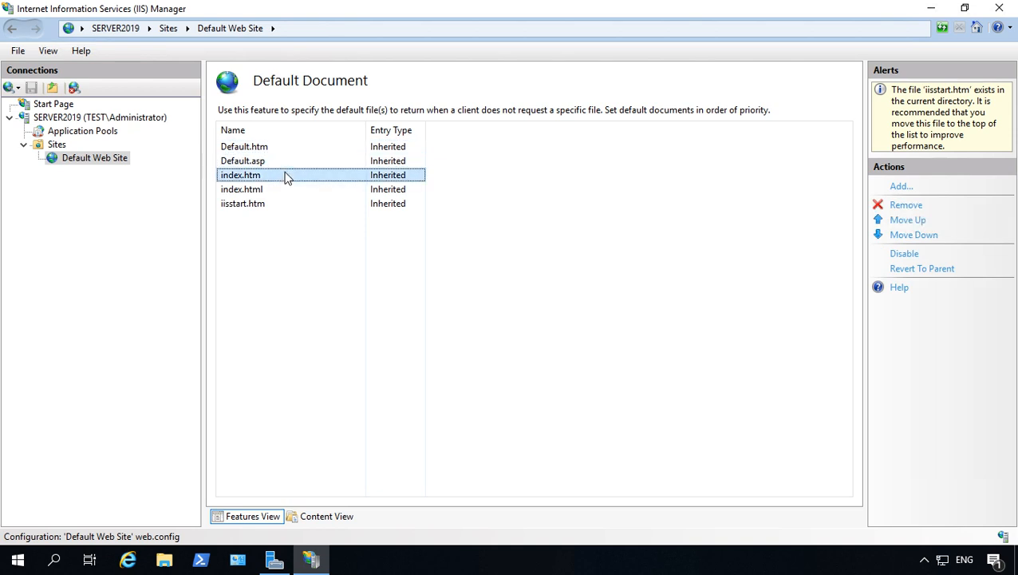
{"action": "left_click", "coordinate": [287, 190]}
{"action": "left_click", "coordinate": [291, 204]}
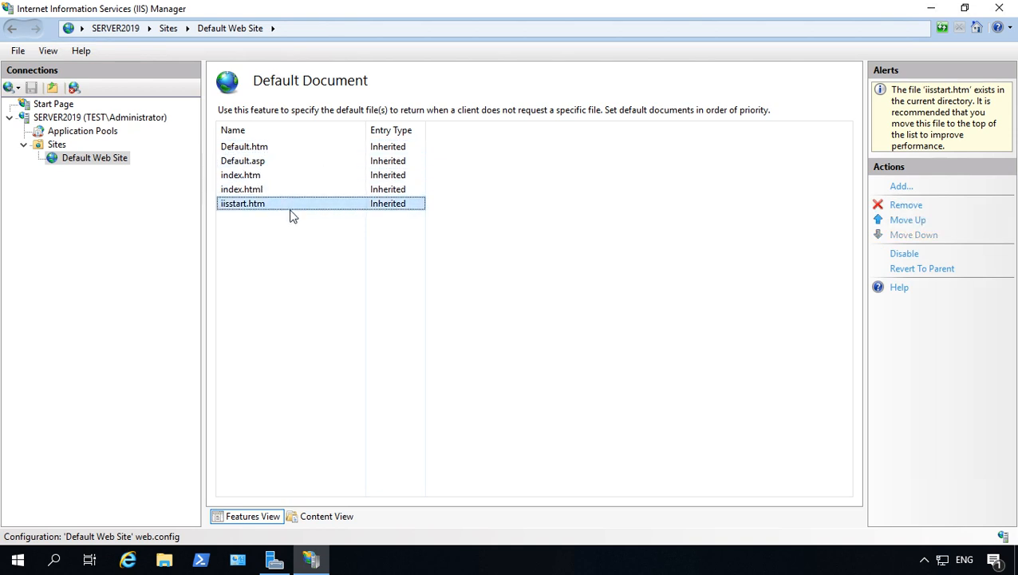
{"action": "left_click", "coordinate": [469, 234]}
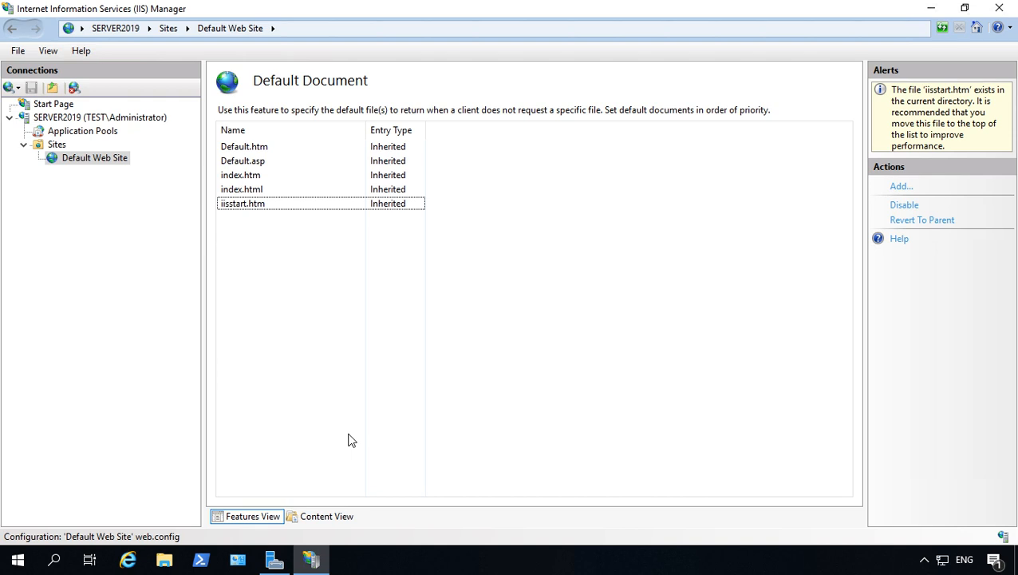
Open the website's root folder C:\inetpub\wwwroot in File Explorer
{"action": "left_click", "coordinate": [168, 559]}
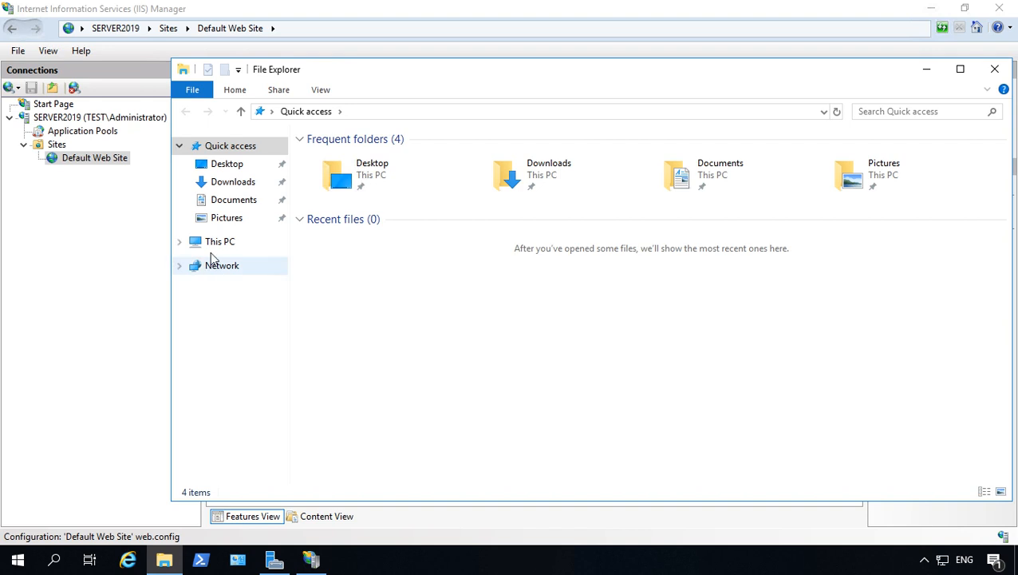
{"action": "left_click", "coordinate": [195, 243]}
{"action": "double_click", "coordinate": [429, 335]}
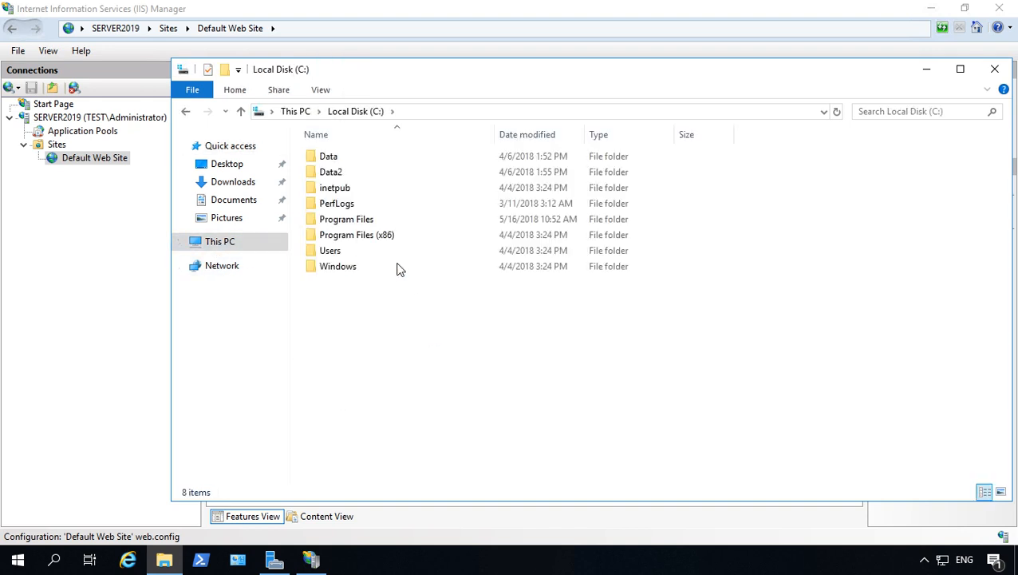
{"action": "double_click", "coordinate": [358, 194]}
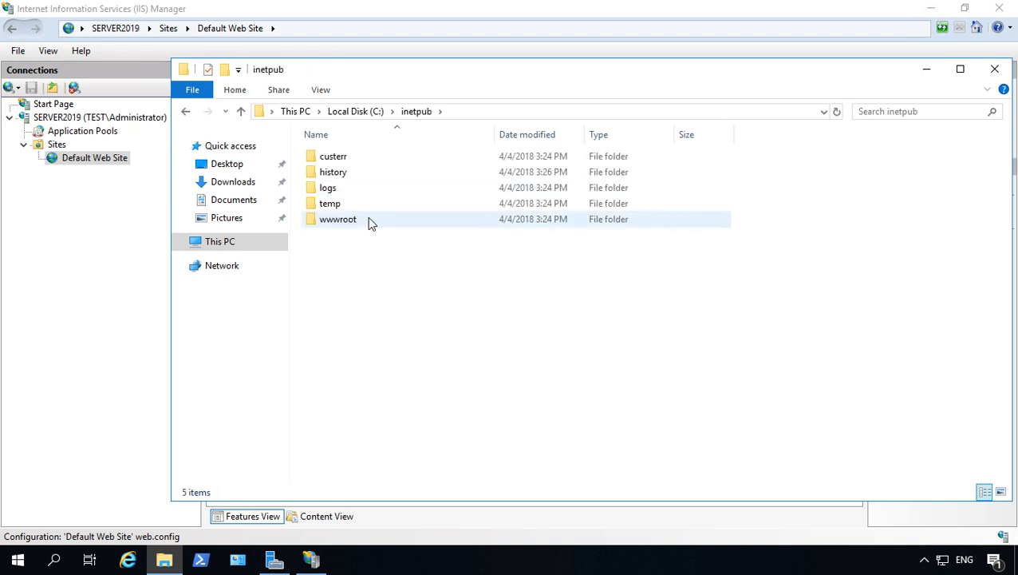
{"action": "left_click", "coordinate": [368, 220]}
{"action": "double_click", "coordinate": [367, 219]}
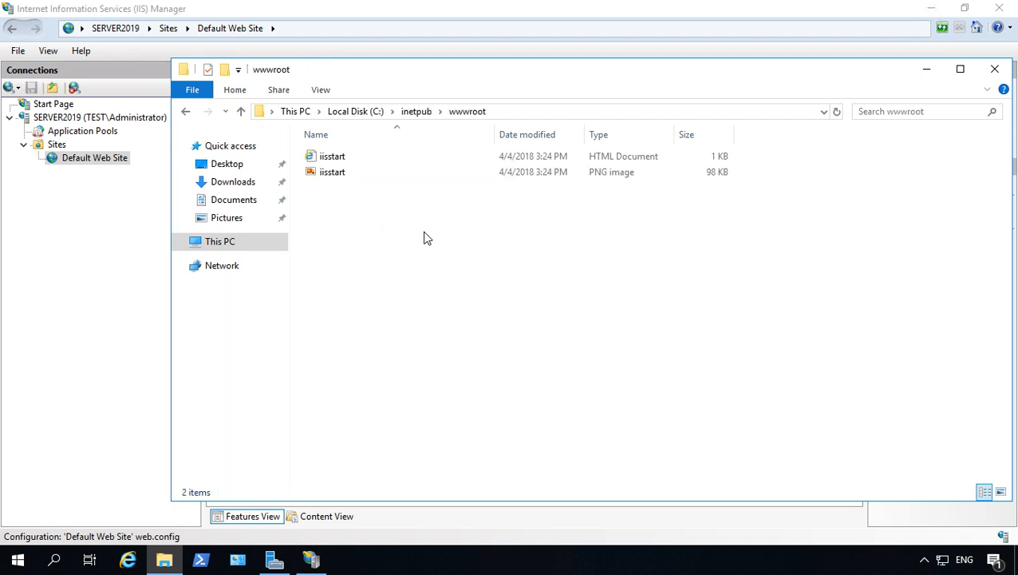
Delete both iisstart files, the HTML document and the PNG image, from the wwwroot folder
{"action": "left_click", "coordinate": [338, 159]}
{"action": "left_click", "coordinate": [383, 221]}
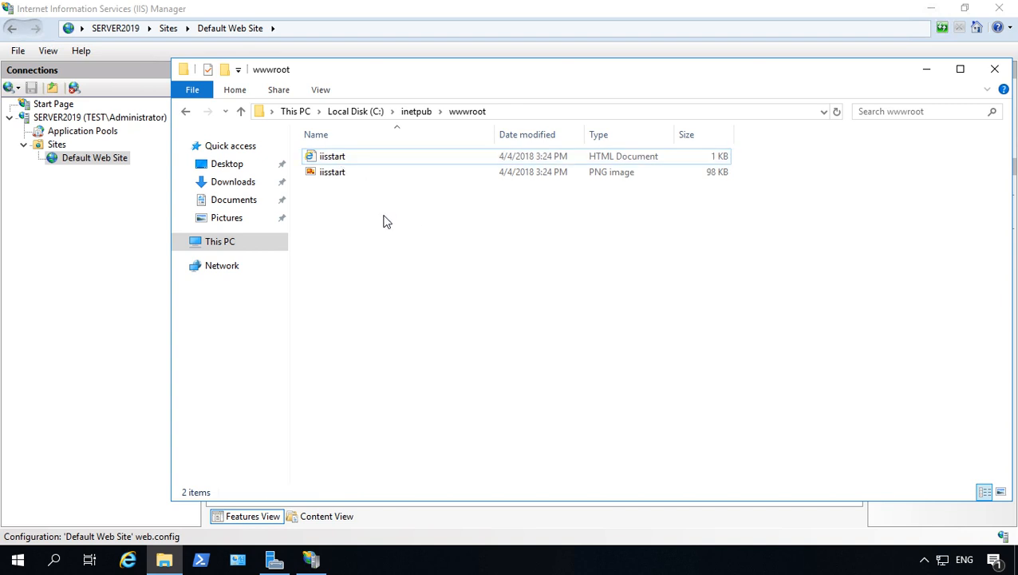
{"action": "left_click_drag", "start_coordinate": [332, 177], "coordinate": [322, 158]}
{"action": "key", "text": "Delete"}
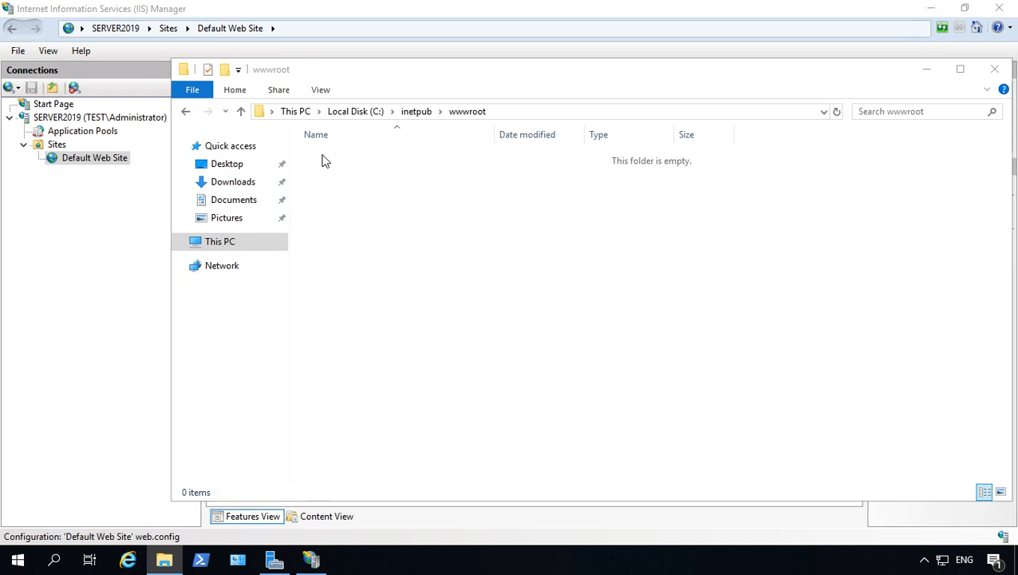
Create a new text document in the wwwroot folder, keeping its default name
{"action": "right_click", "coordinate": [450, 205]}
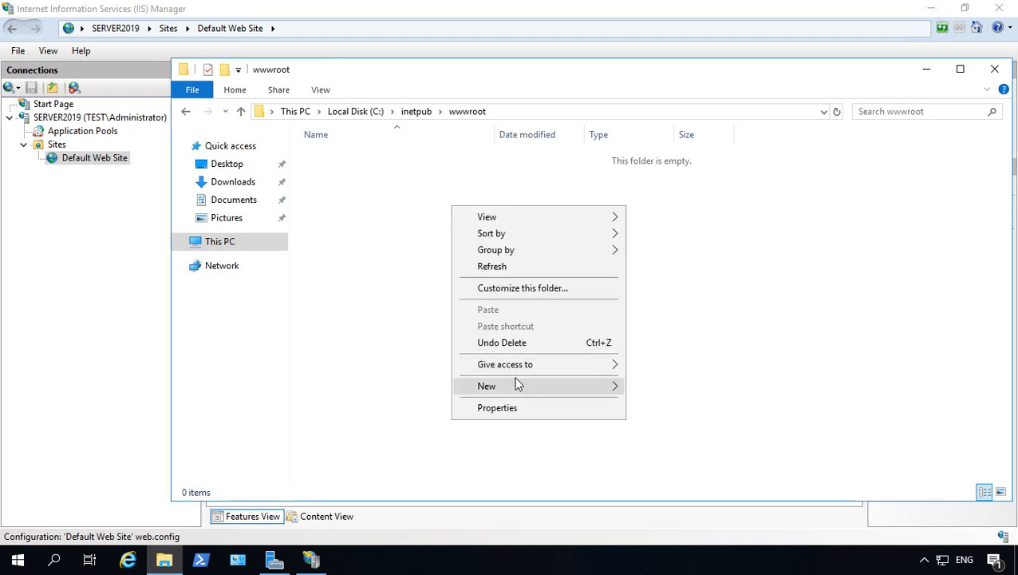
{"action": "mouse_move", "coordinate": [520, 391]}
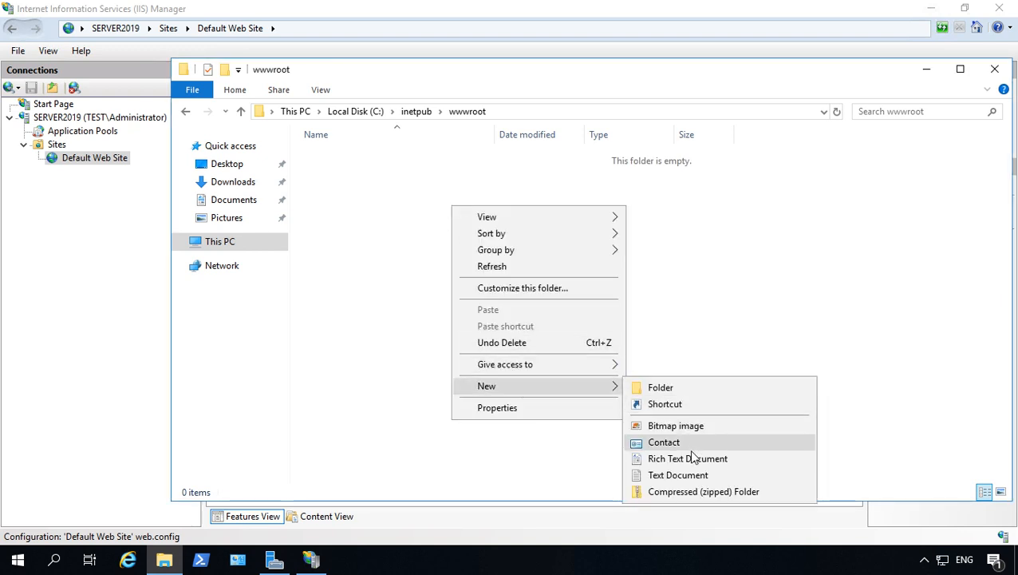
{"action": "left_click", "coordinate": [677, 474]}
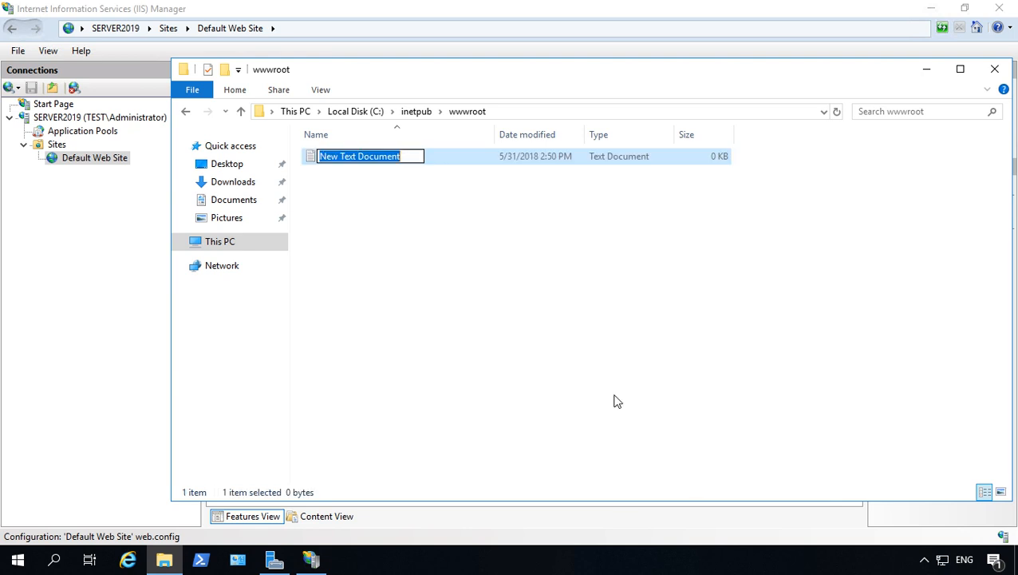
{"action": "left_click", "coordinate": [476, 277]}
Write "This is our website" in New Text Document in the wwwroot folder, and save and close the file
{"action": "left_click", "coordinate": [348, 162]}
{"action": "double_click", "coordinate": [348, 162]}
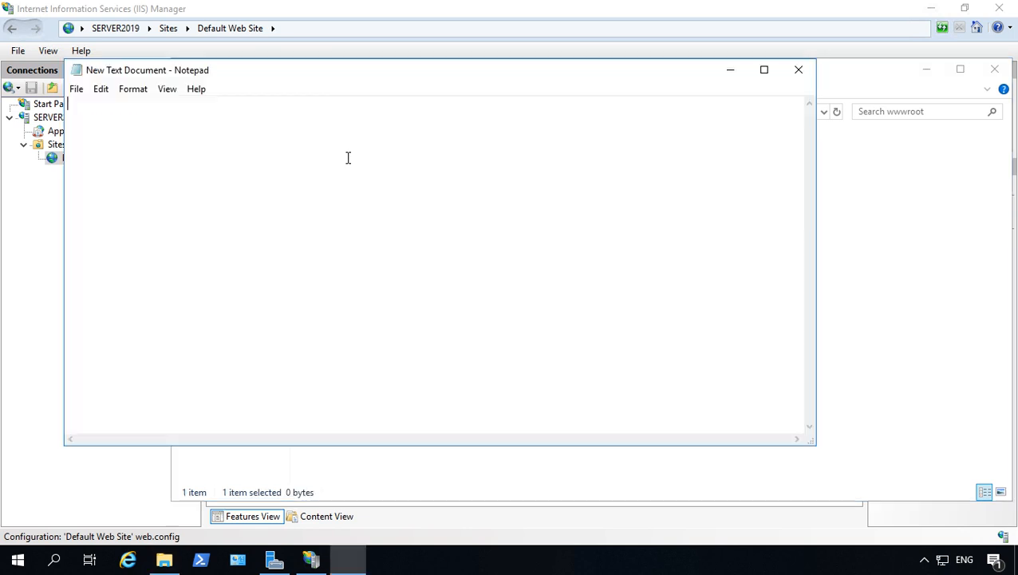
{"action": "type", "text": "This is our w"}
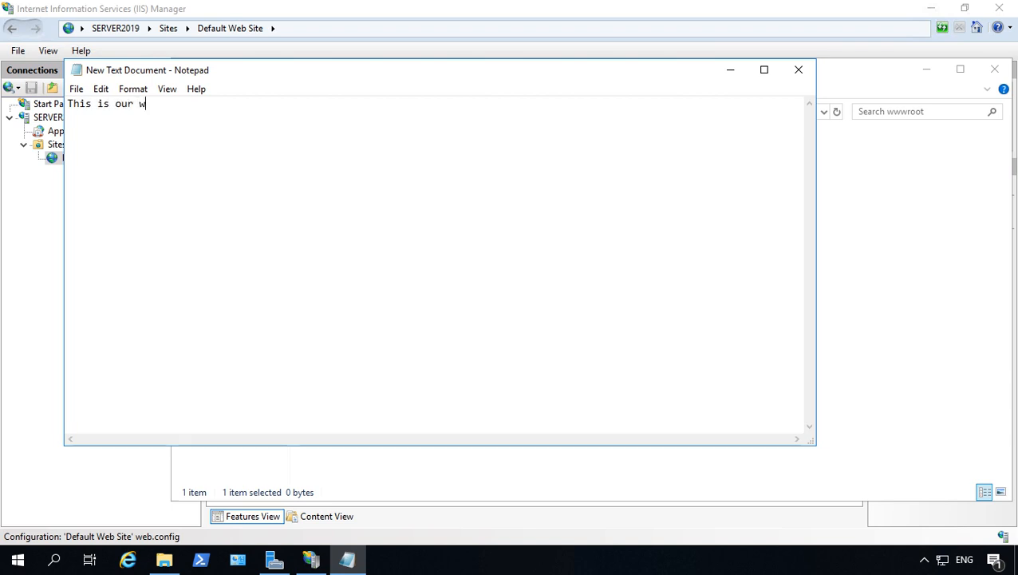
{"action": "type", "text": "ebsite"}
{"action": "left_click", "coordinate": [798, 71]}
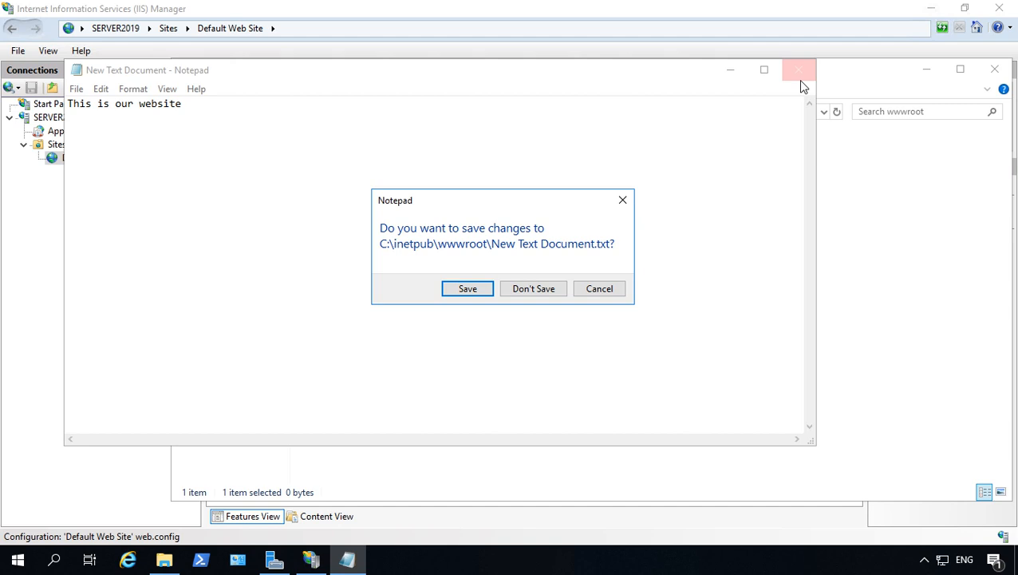
{"action": "left_click", "coordinate": [481, 293]}
Rename the new text document in the wwwroot folder as default
{"action": "right_click", "coordinate": [365, 156]}
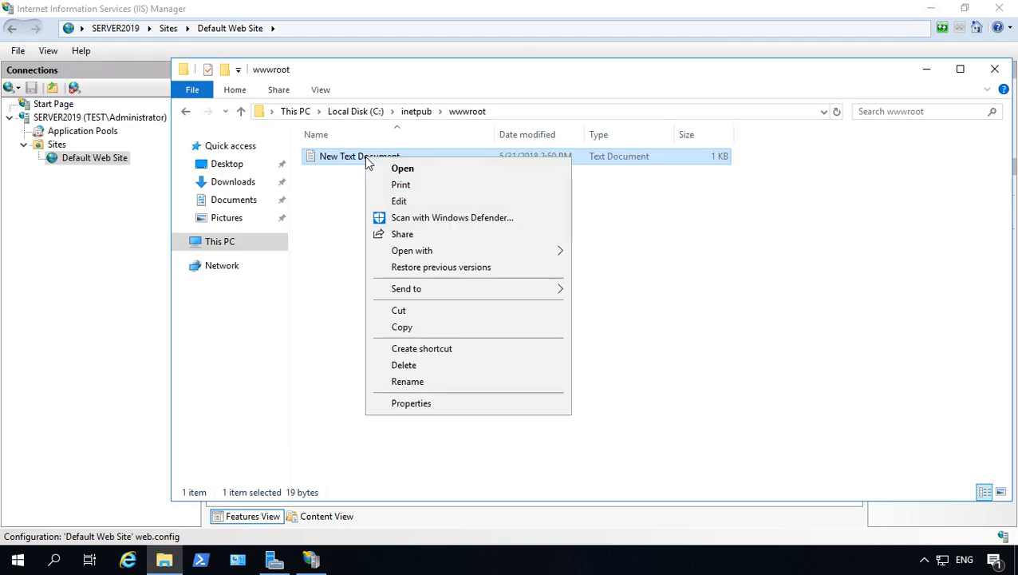
{"action": "left_click", "coordinate": [419, 381]}
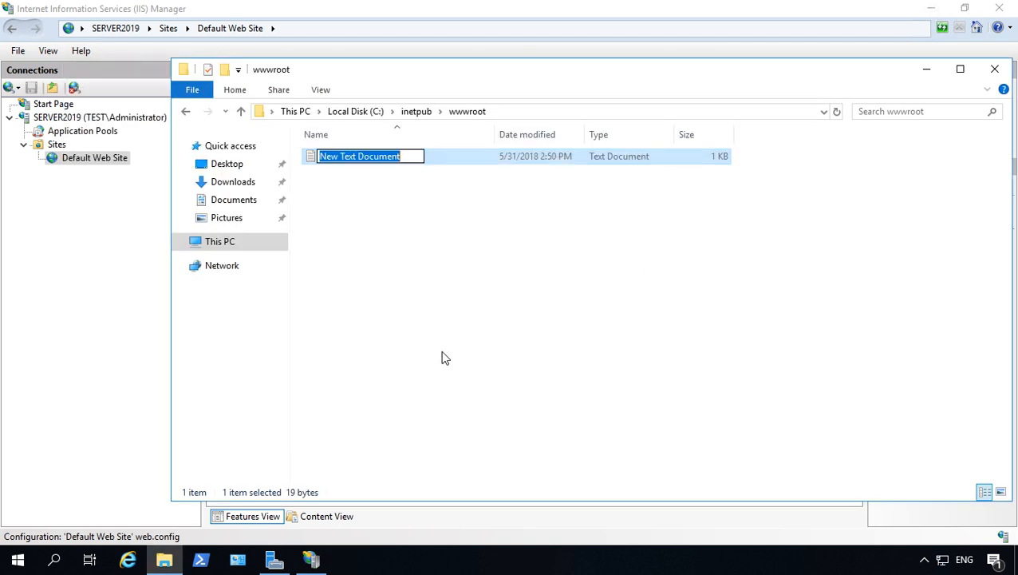
{"action": "type", "text": "default"}
{"action": "key", "text": "Return"}
{"action": "left_click", "coordinate": [352, 233]}
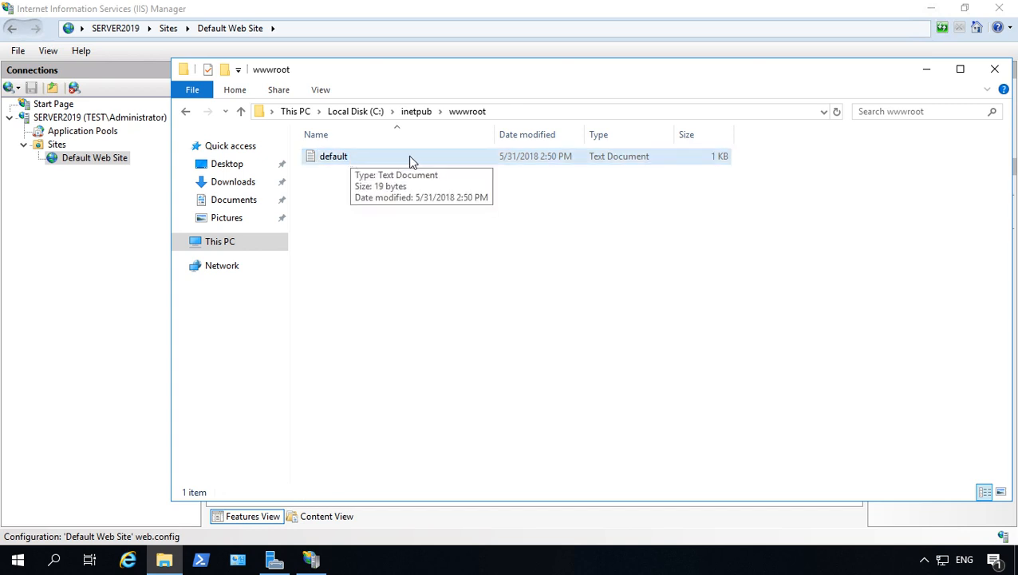
Show file name extensions and rename default.txt as default.htm, accepting the extension change
{"action": "left_click", "coordinate": [322, 91]}
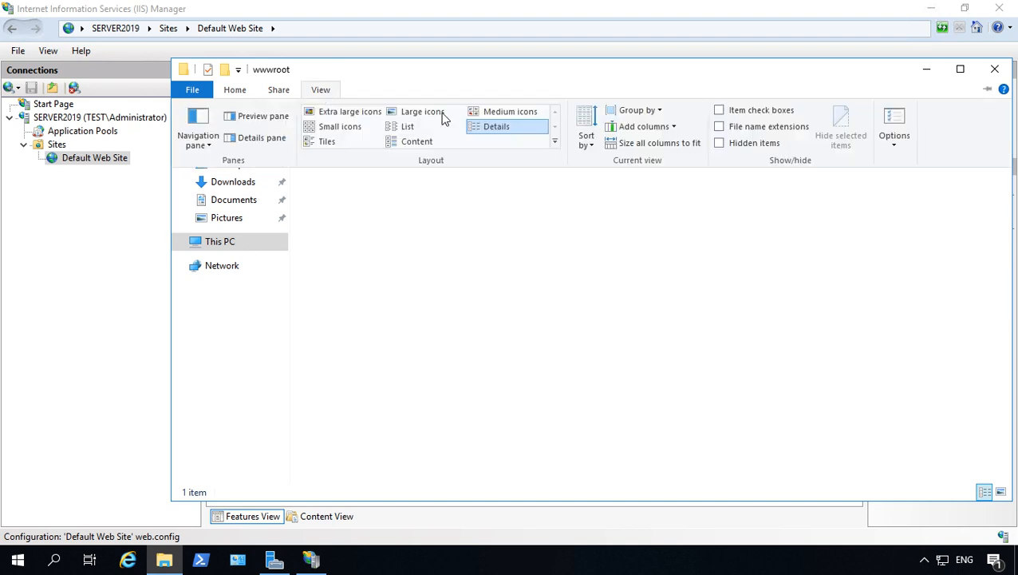
{"action": "left_click", "coordinate": [720, 127]}
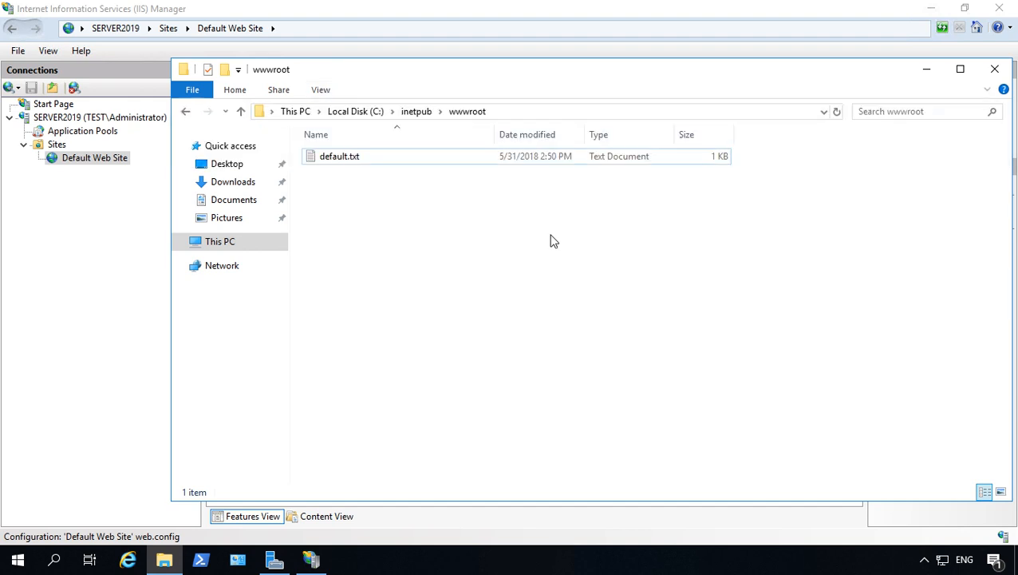
{"action": "left_click", "coordinate": [370, 163]}
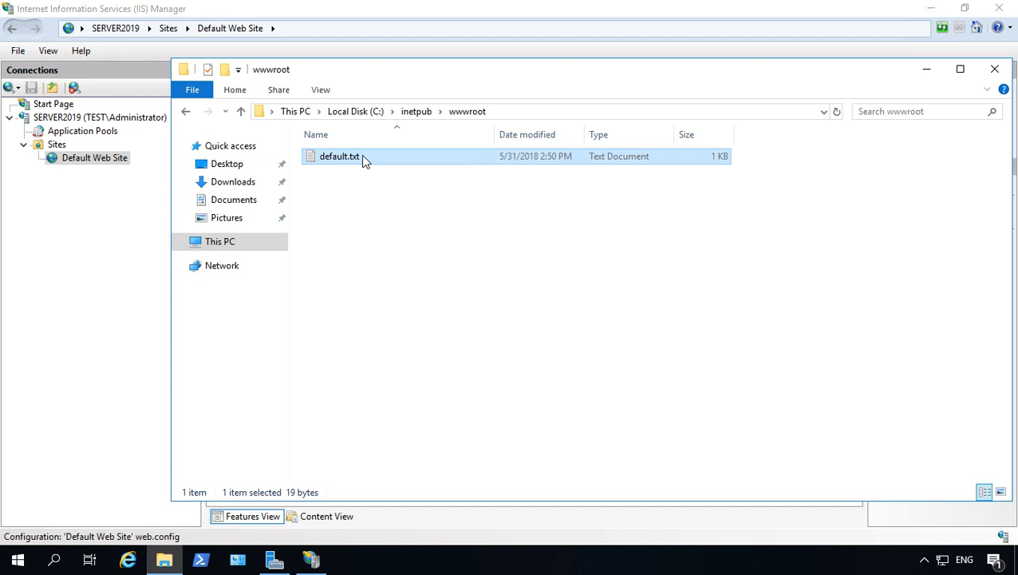
{"action": "left_click", "coordinate": [361, 156]}
{"action": "left_click", "coordinate": [364, 156]}
{"action": "key", "text": "BackSpace"}
{"action": "key", "text": "BackSpace"}
{"action": "key", "text": "BackSpace"}
{"action": "type", "text": "htm"}
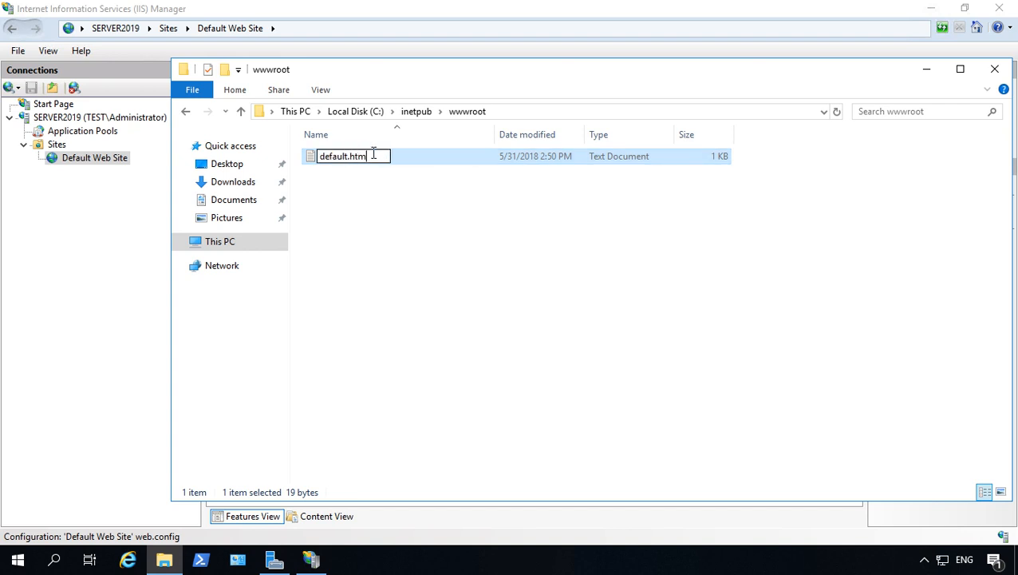
{"action": "key", "text": "Return"}
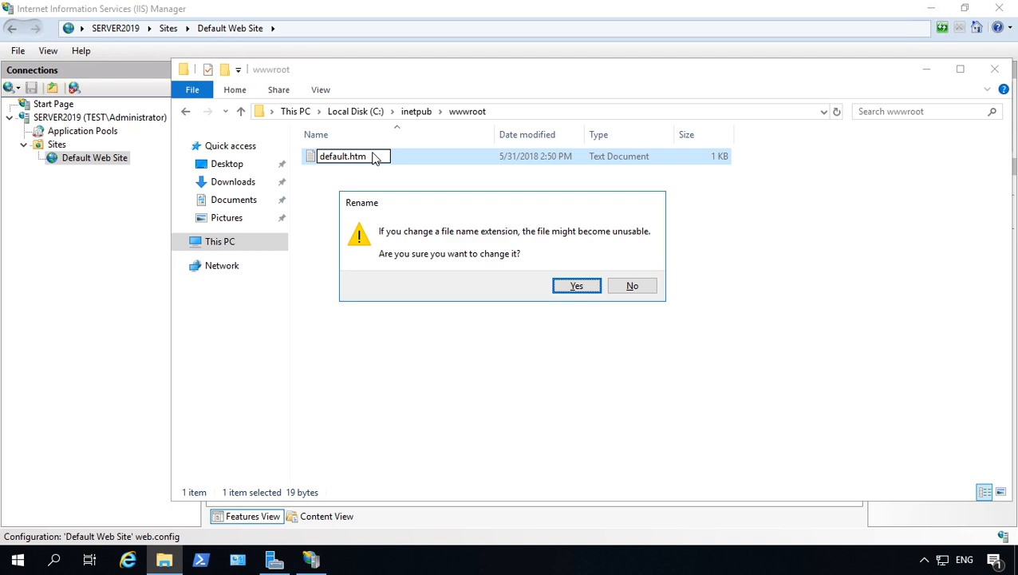
{"action": "left_click", "coordinate": [570, 287]}
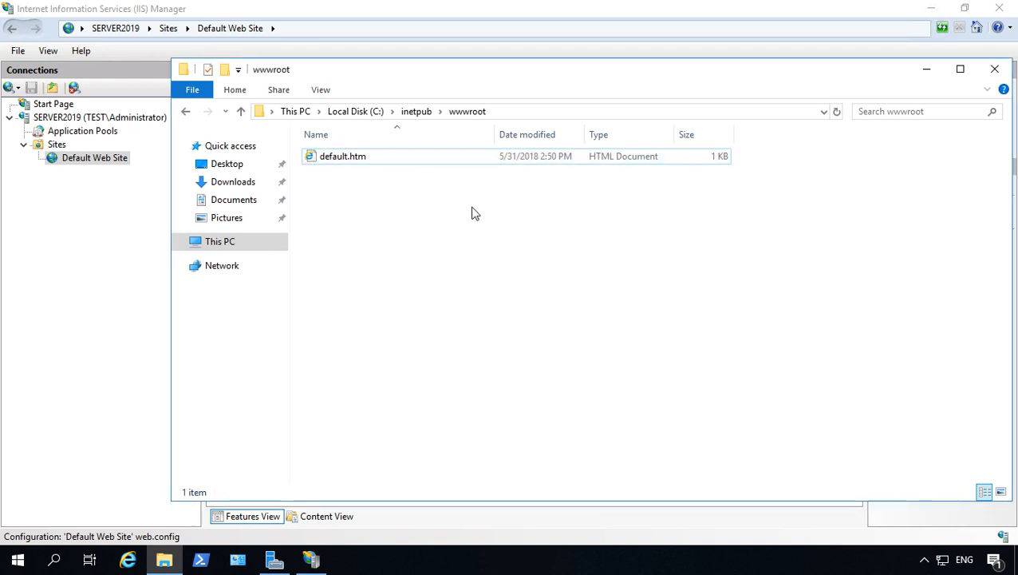
{"action": "left_click", "coordinate": [922, 70]}
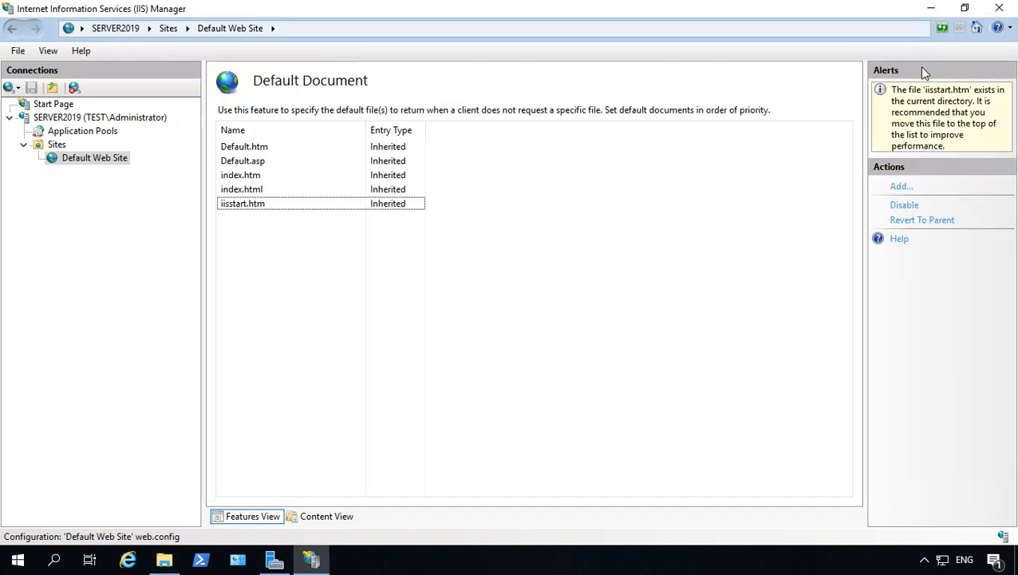
{"action": "left_click", "coordinate": [253, 149]}
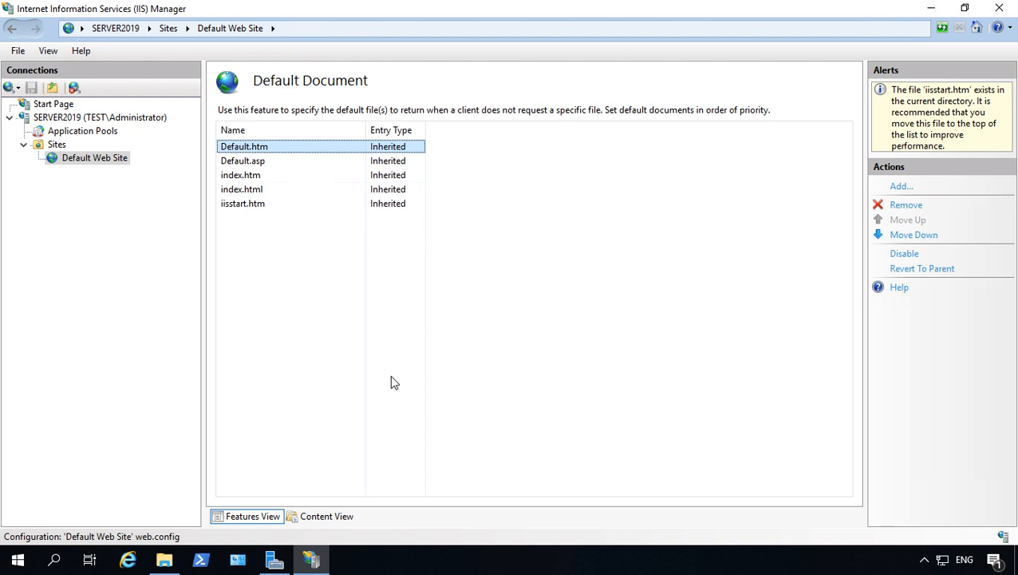
{"action": "left_click", "coordinate": [128, 559]}
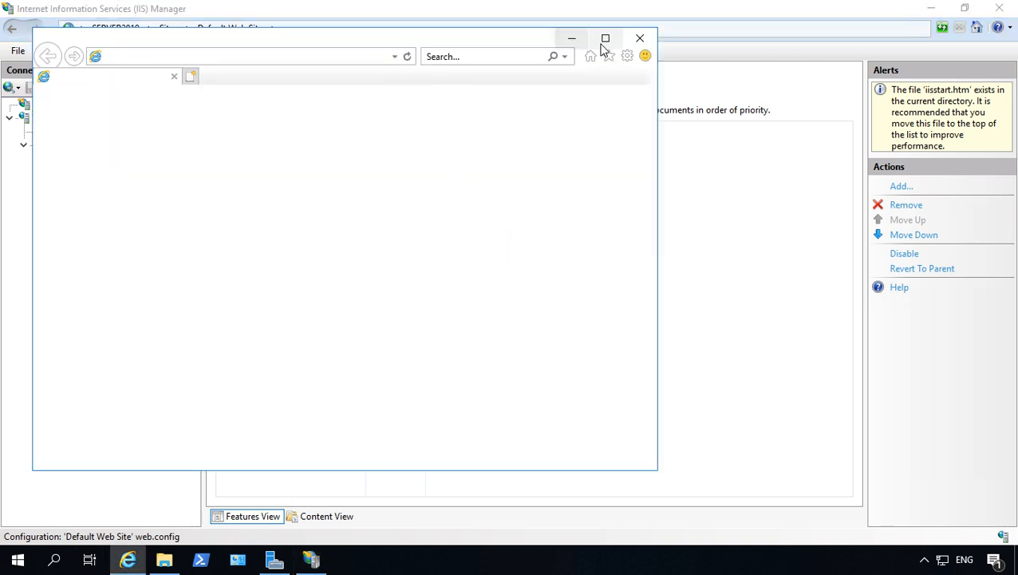
{"action": "left_click", "coordinate": [604, 39]}
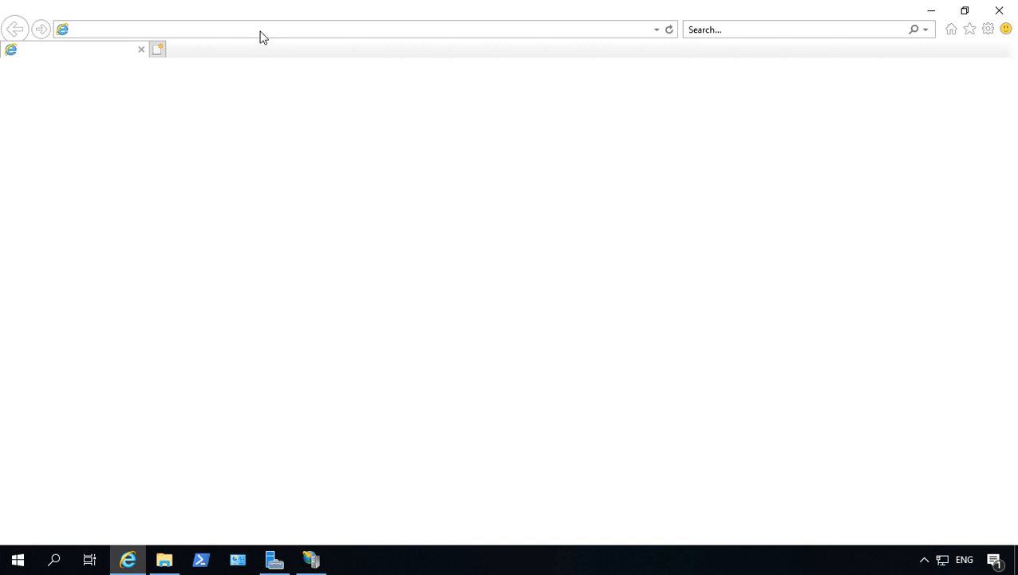
{"action": "left_click", "coordinate": [656, 397]}
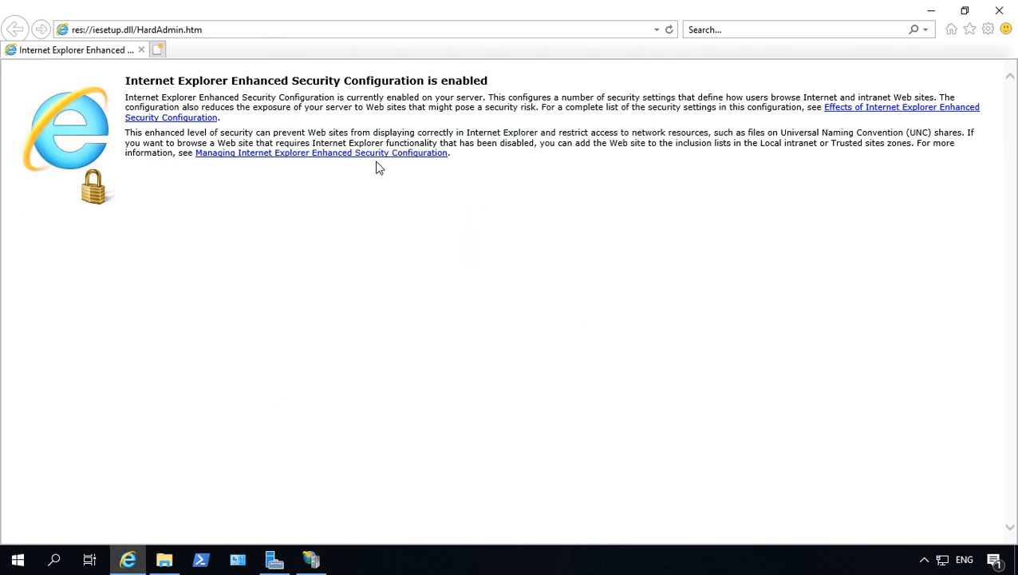
{"action": "left_click", "coordinate": [255, 29]}
{"action": "type", "text": "http://"}
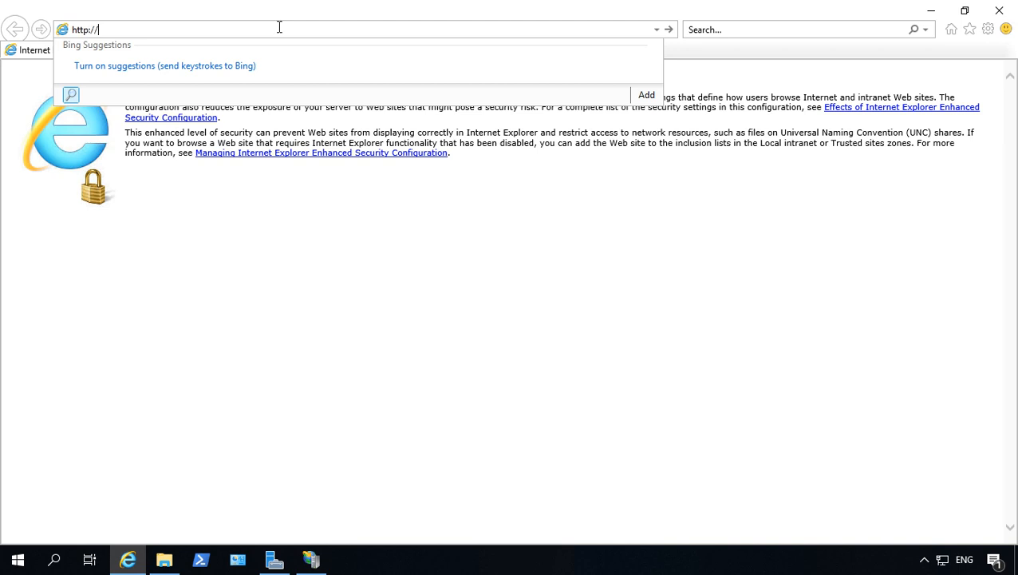
{"action": "type", "text": "192.168.15.252"}
{"action": "key", "text": "Return"}
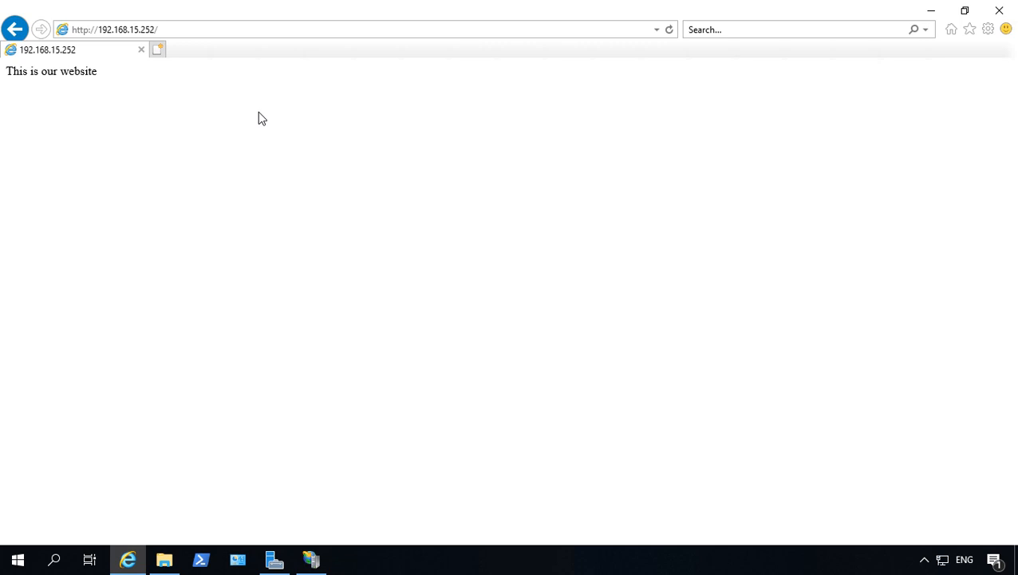
{"action": "left_click", "coordinate": [1001, 11]}
{"action": "left_click", "coordinate": [586, 317]}
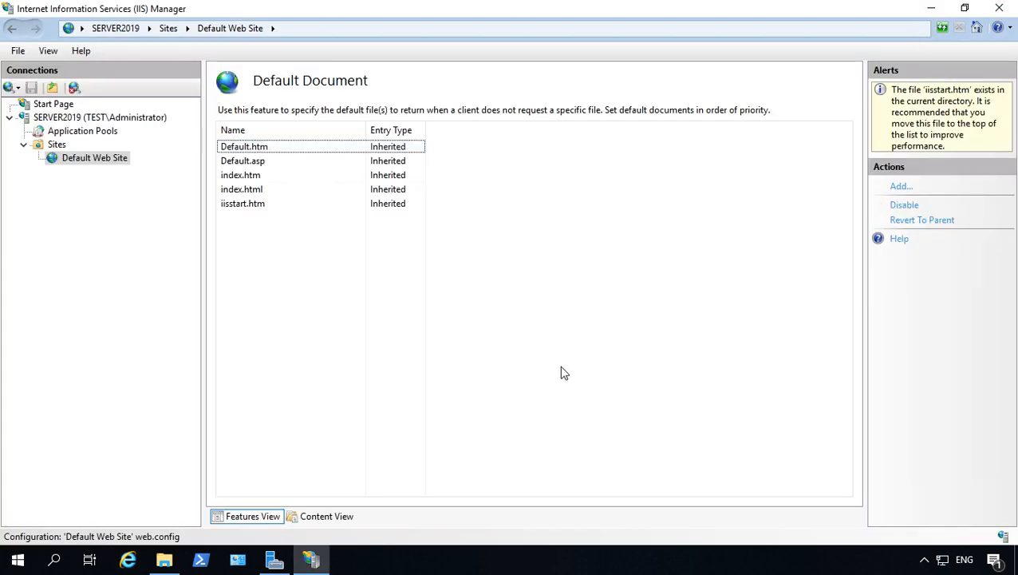
Open the Server Certificates feature of SERVER2019 to view its certificate list
{"action": "left_click", "coordinate": [96, 117]}
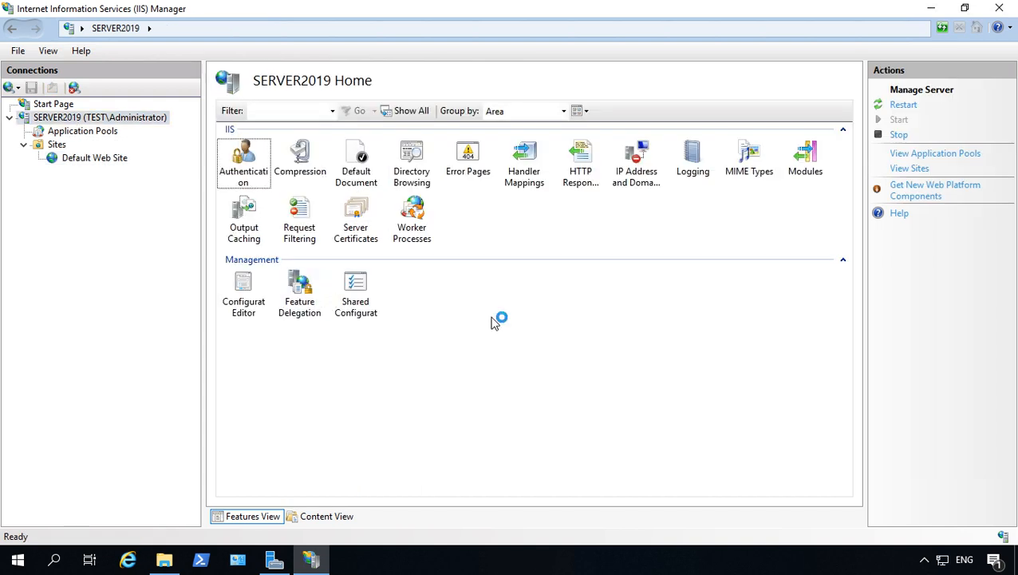
{"action": "left_click", "coordinate": [358, 206]}
{"action": "double_click", "coordinate": [359, 205]}
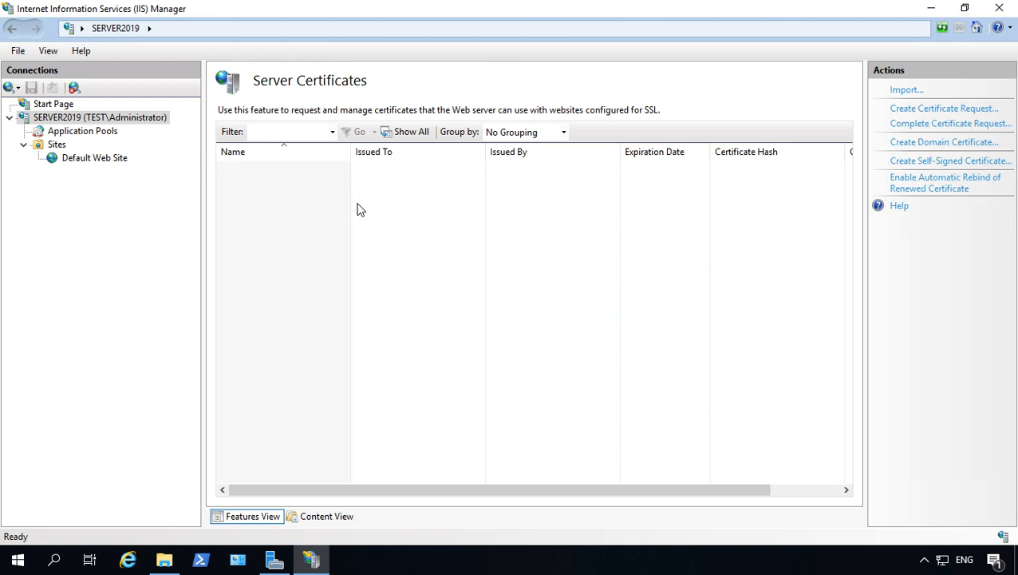
Review the server-level Authentication settings of SERVER2019 and return to the server's home page
{"action": "left_click", "coordinate": [100, 117]}
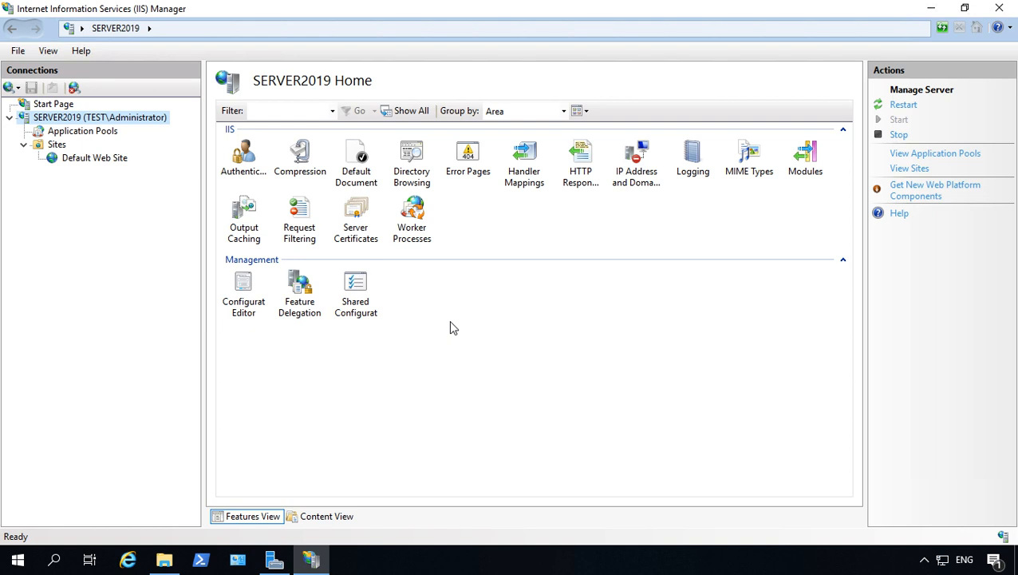
{"action": "double_click", "coordinate": [243, 158]}
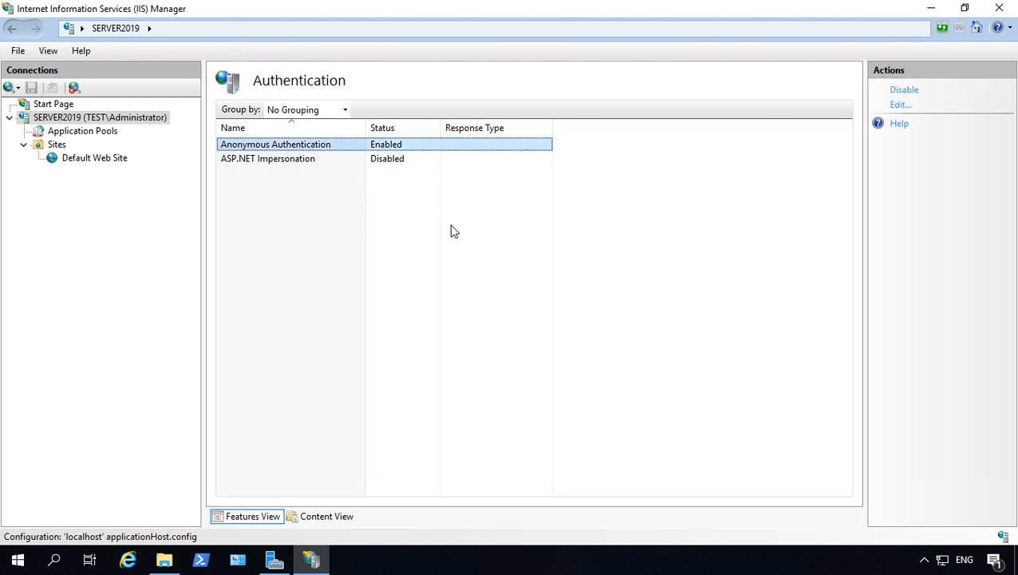
{"action": "left_click", "coordinate": [123, 120]}
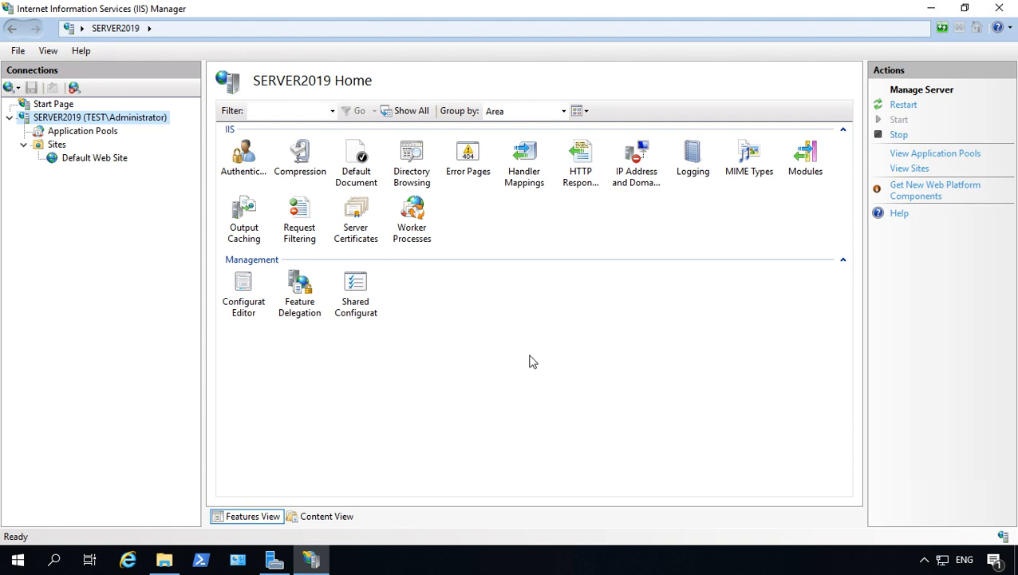
{"action": "key", "text": "alt"}
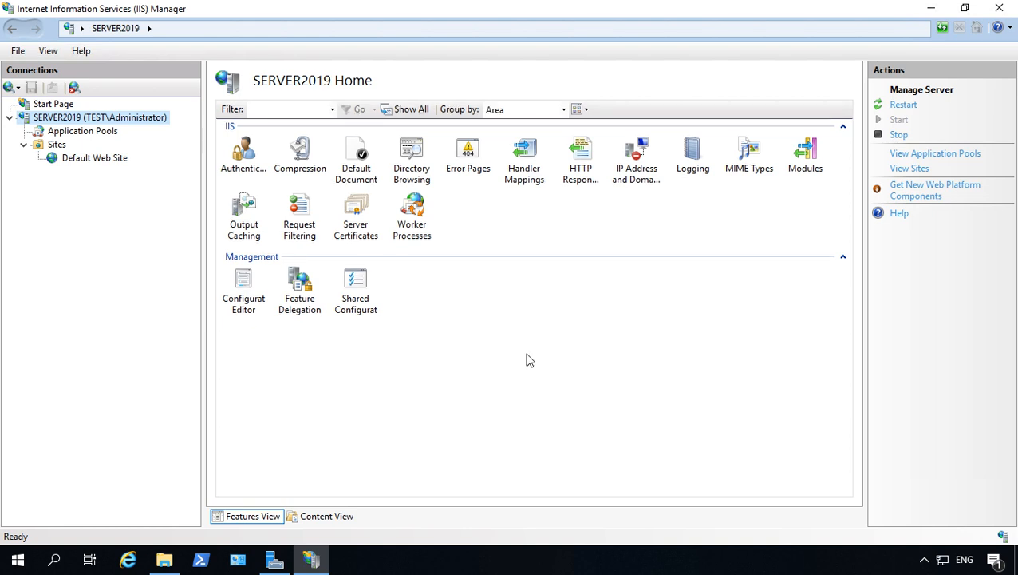
Start adding a new website under Sites with the site name Test
{"action": "left_click", "coordinate": [56, 145]}
{"action": "right_click", "coordinate": [57, 145]}
{"action": "left_click", "coordinate": [81, 153]}
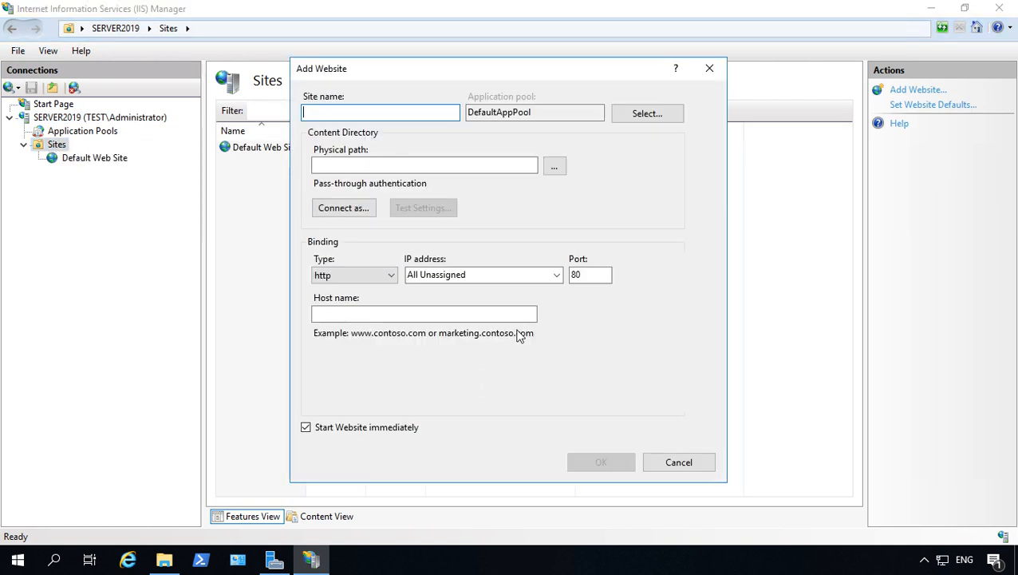
{"action": "type", "text": "Test"}
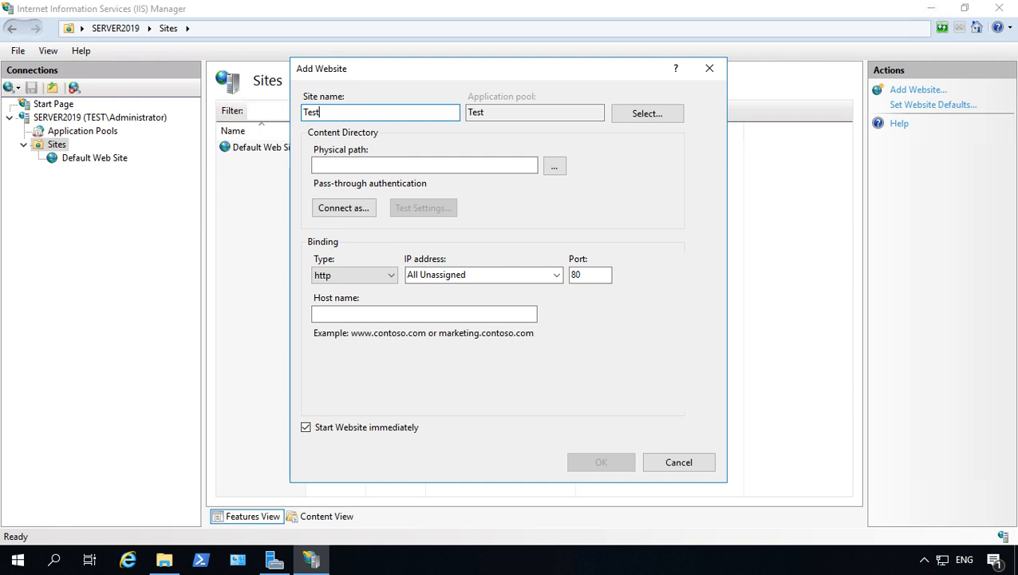
Set the new website's physical path to C:\inetpub\wwwroot
{"action": "left_click", "coordinate": [563, 168]}
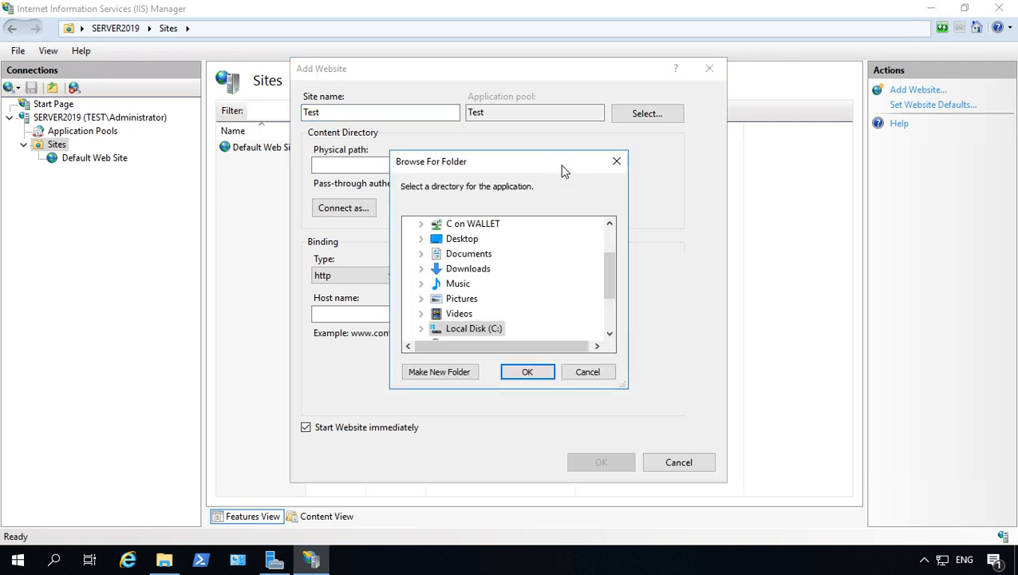
{"action": "left_click", "coordinate": [474, 329]}
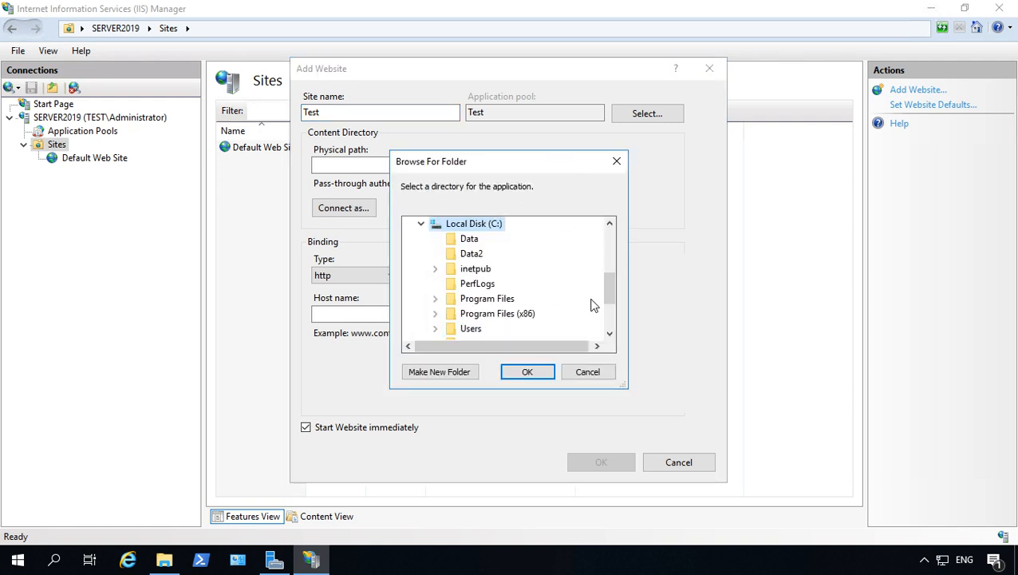
{"action": "left_click", "coordinate": [478, 271]}
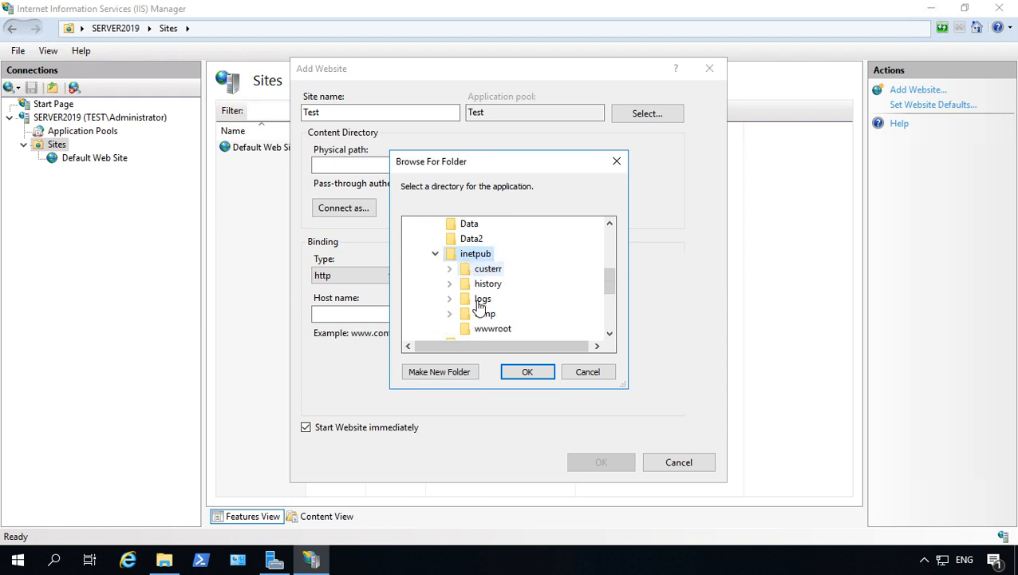
{"action": "left_click", "coordinate": [492, 330]}
{"action": "left_click", "coordinate": [520, 373]}
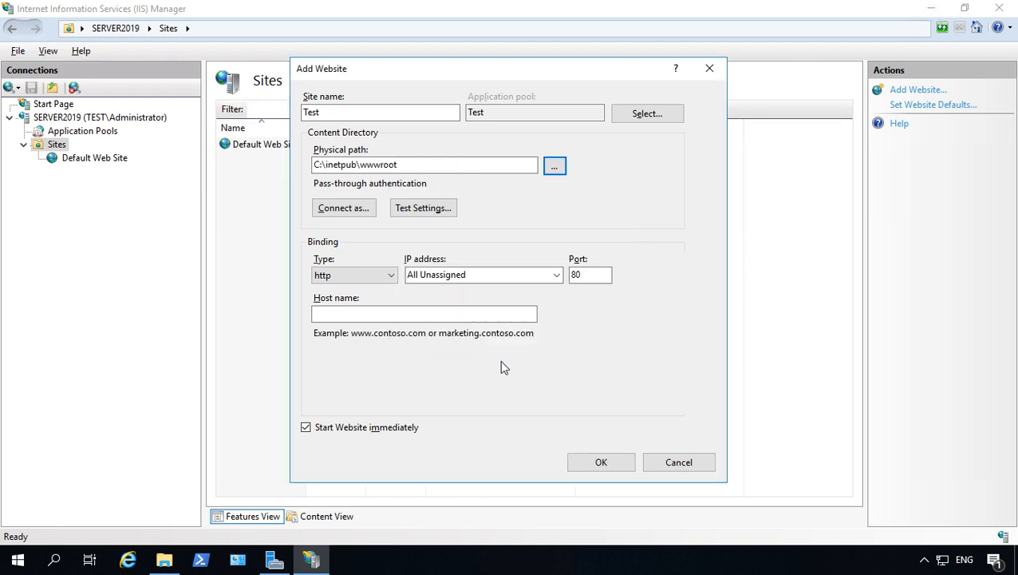
Set the host name of the new website's binding to test.local
{"action": "left_click", "coordinate": [427, 313]}
{"action": "type", "text": "test"}
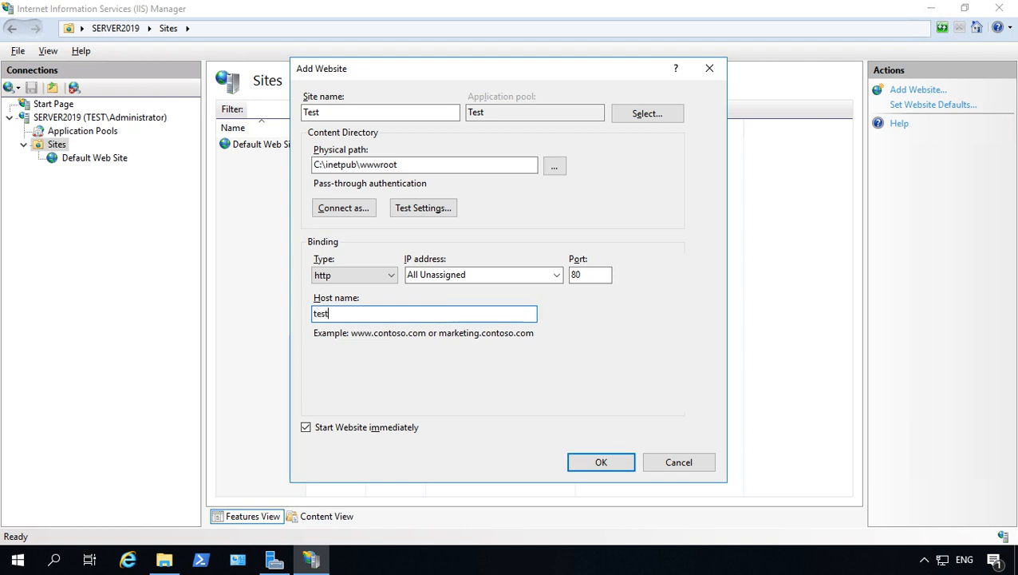
{"action": "type", "text": ".local"}
Keep the binding type http, IP address All Unassigned and port 80, and create the Test website
{"action": "left_click", "coordinate": [391, 278]}
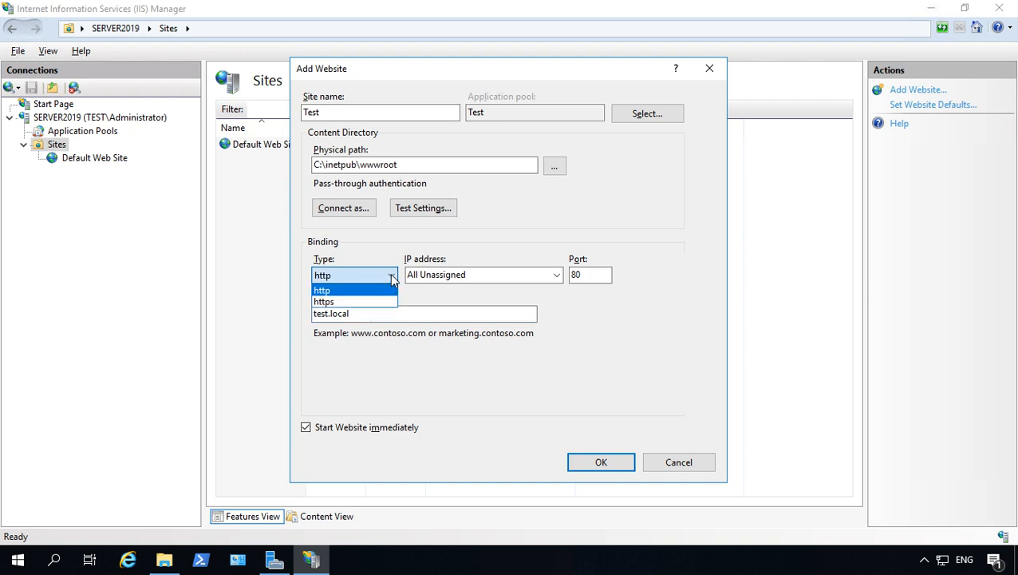
{"action": "left_click", "coordinate": [391, 289]}
{"action": "left_click", "coordinate": [557, 276]}
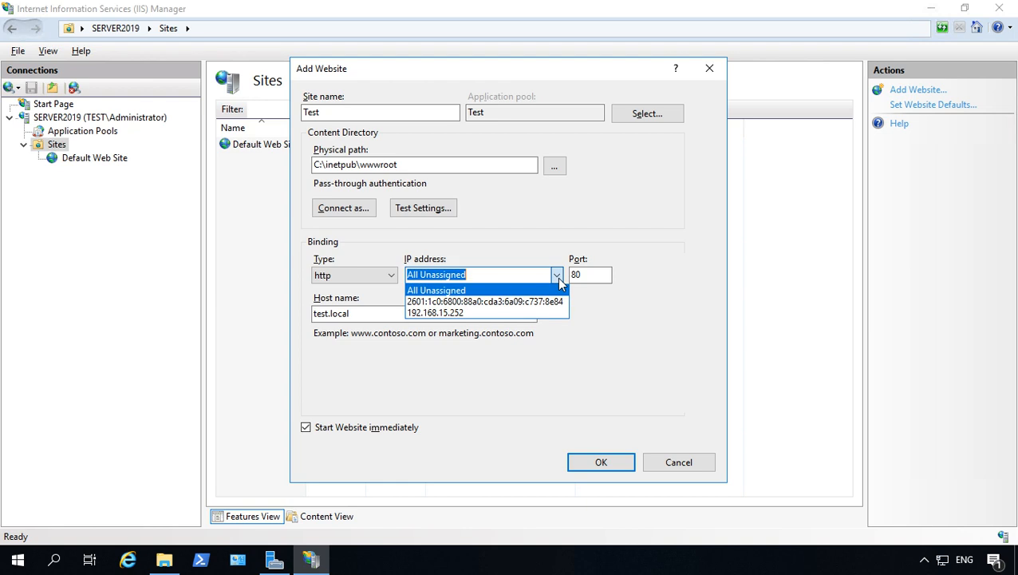
{"action": "left_click", "coordinate": [559, 278]}
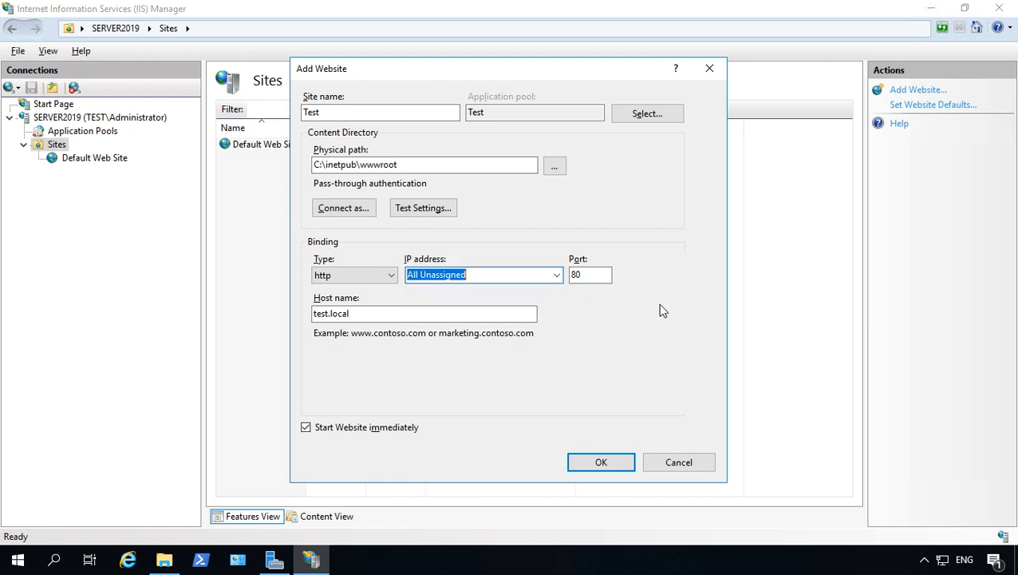
{"action": "left_click", "coordinate": [592, 273]}
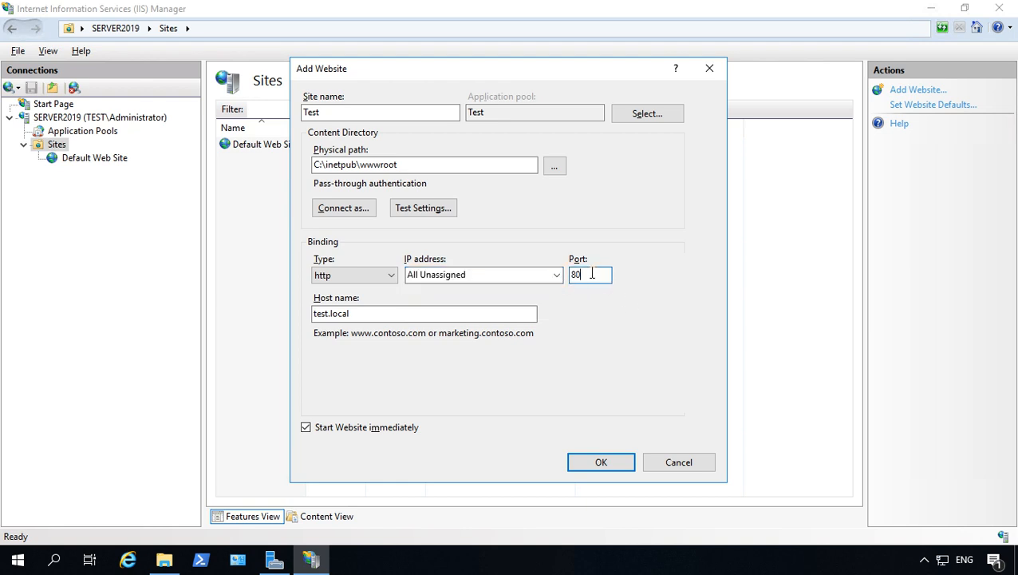
{"action": "left_click", "coordinate": [606, 462]}
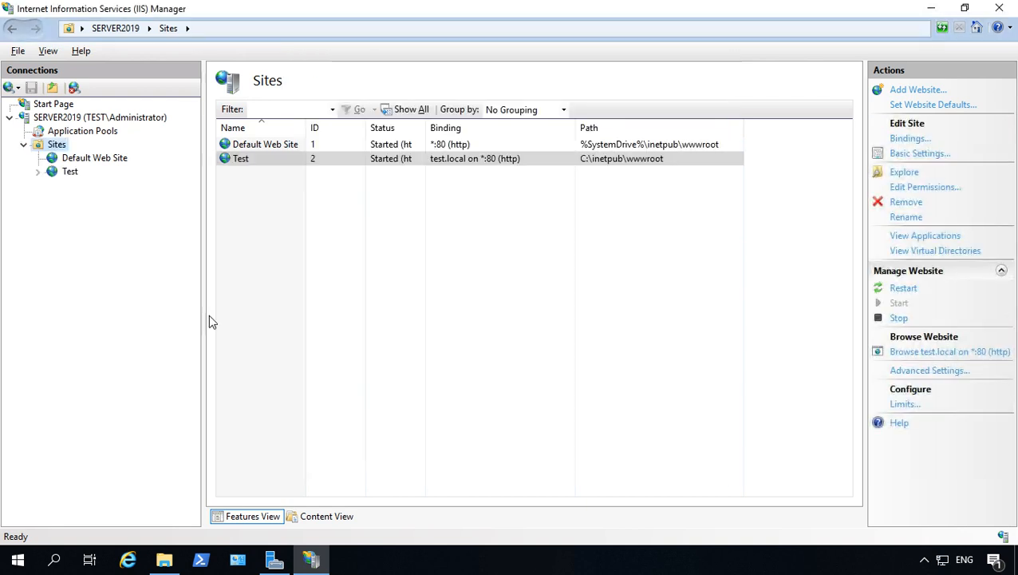
Compare the home pages of Test and Default Web Site, and check the physical path in Default Web Site's basic settings
{"action": "left_click", "coordinate": [70, 172]}
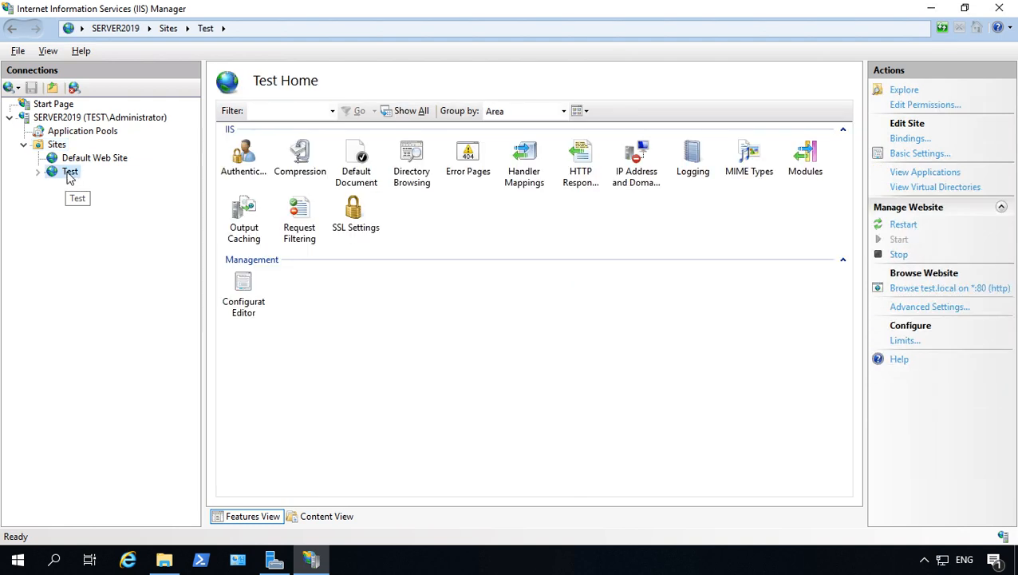
{"action": "left_click", "coordinate": [76, 159]}
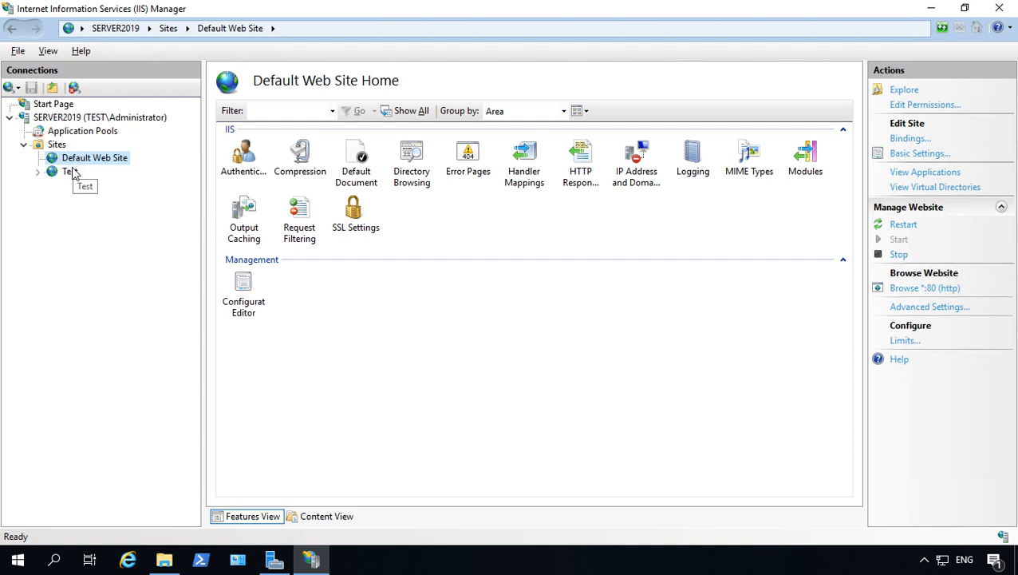
{"action": "left_click", "coordinate": [71, 171]}
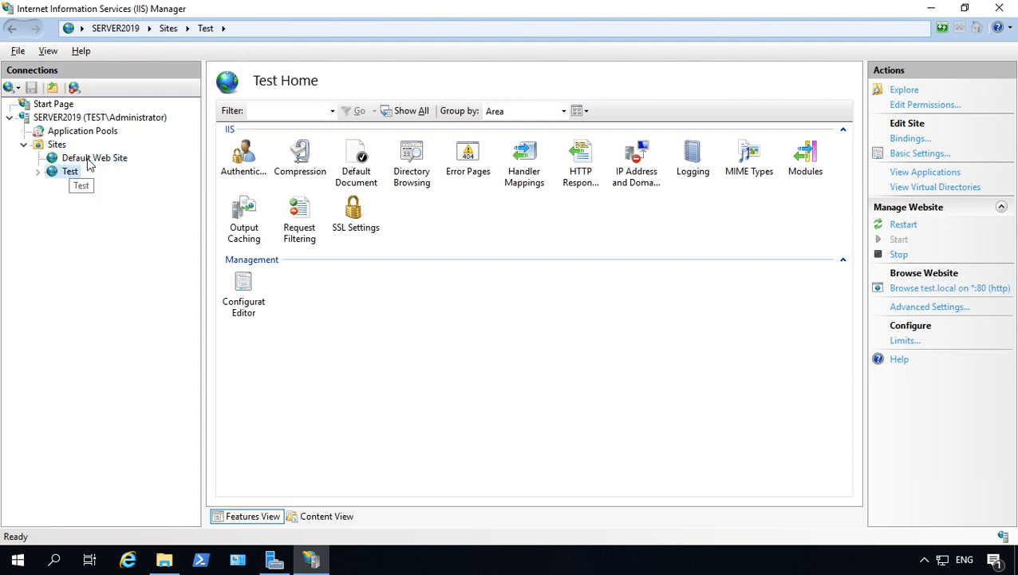
{"action": "left_click", "coordinate": [88, 159]}
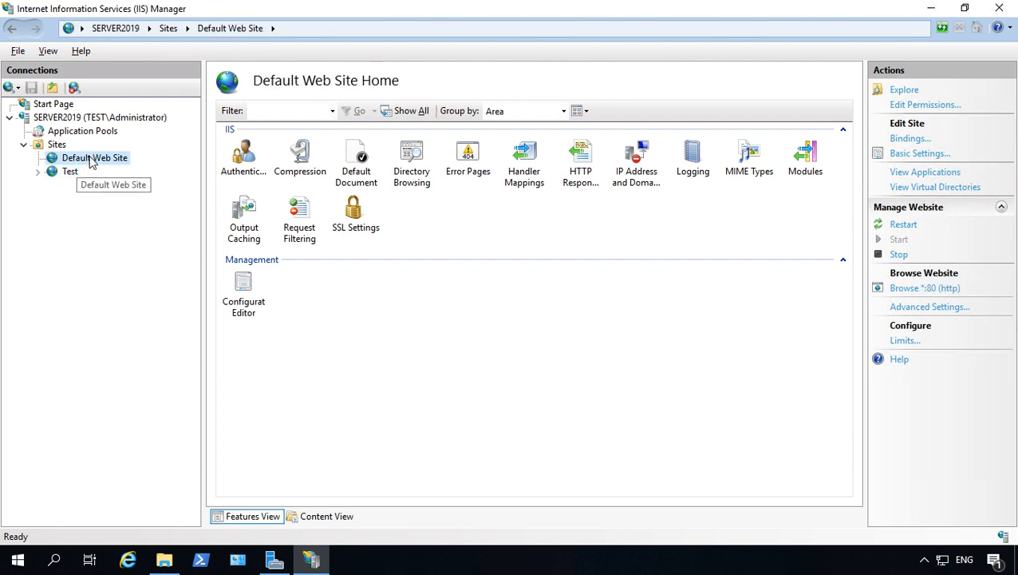
{"action": "left_click", "coordinate": [919, 154]}
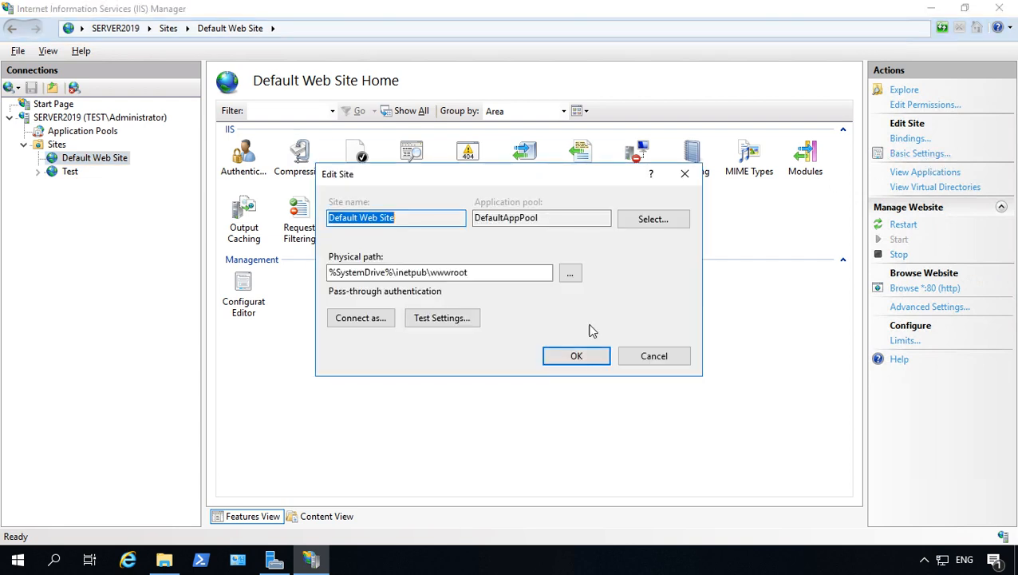
{"action": "left_click_drag", "start_coordinate": [486, 273], "coordinate": [240, 281]}
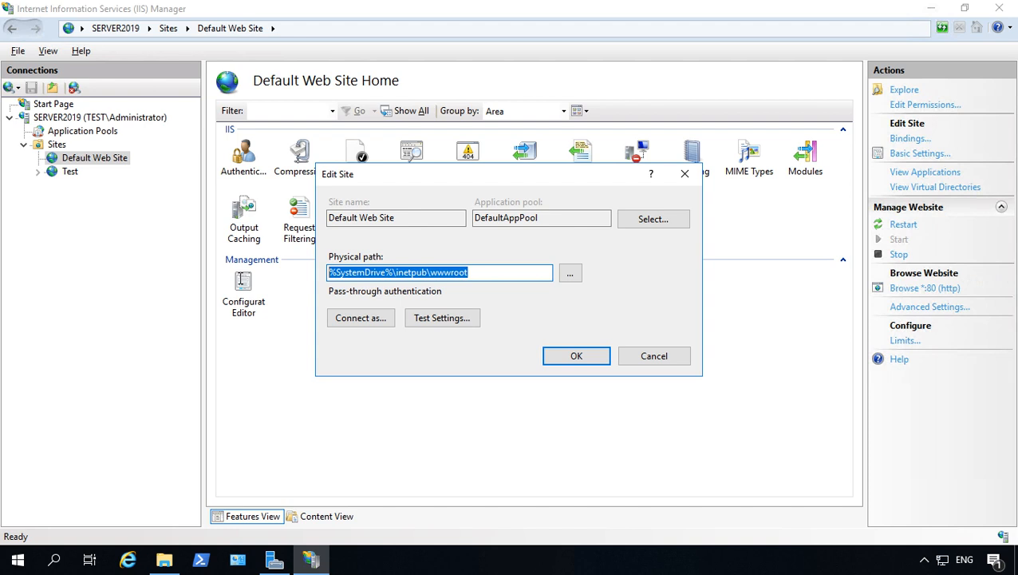
{"action": "left_click", "coordinate": [669, 360]}
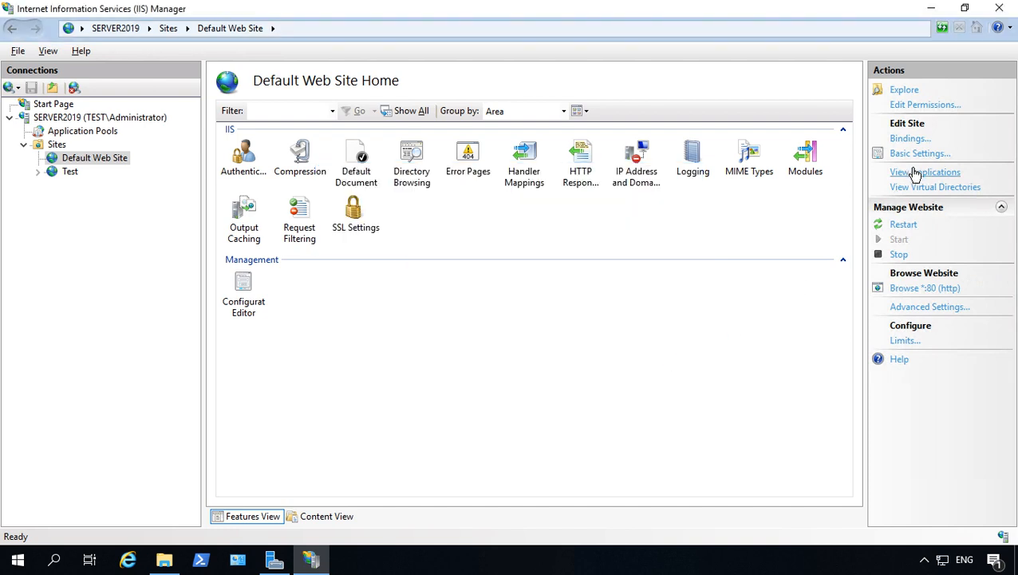
Set the host name of Default Web Site's http binding on port 80 to default.local
{"action": "left_click", "coordinate": [910, 139]}
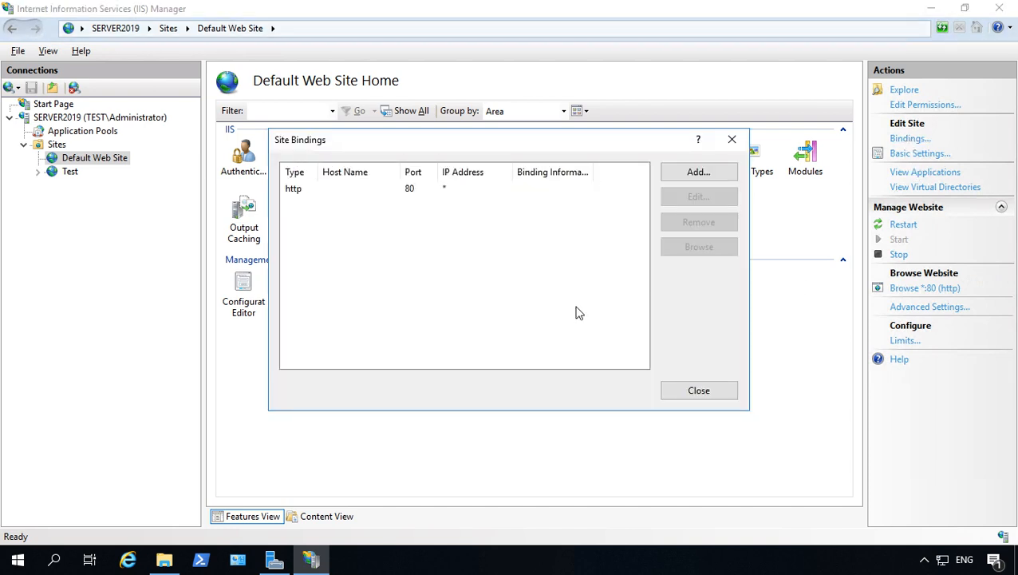
{"action": "left_click", "coordinate": [446, 193]}
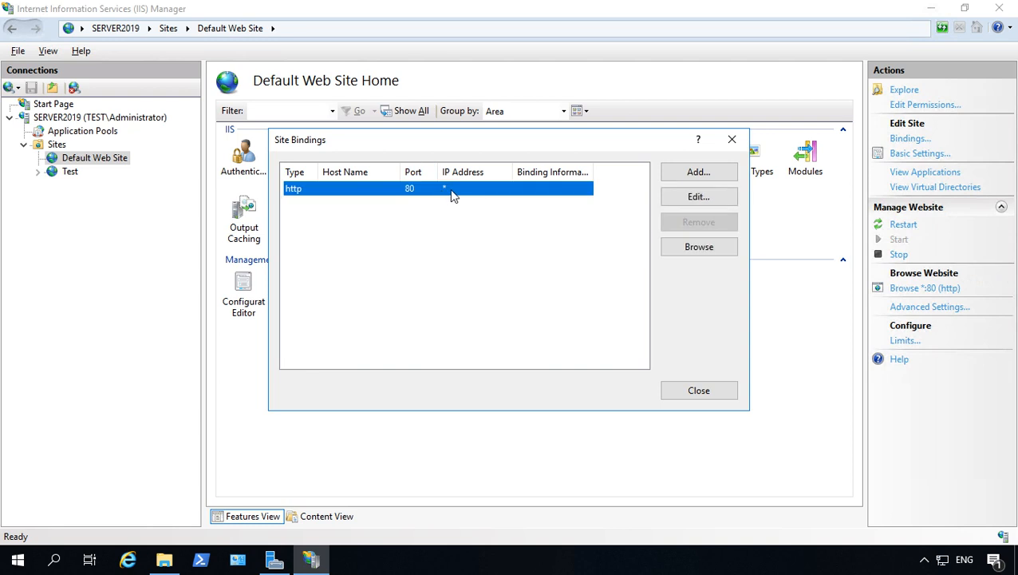
{"action": "left_click", "coordinate": [705, 199]}
{"action": "left_click", "coordinate": [414, 246]}
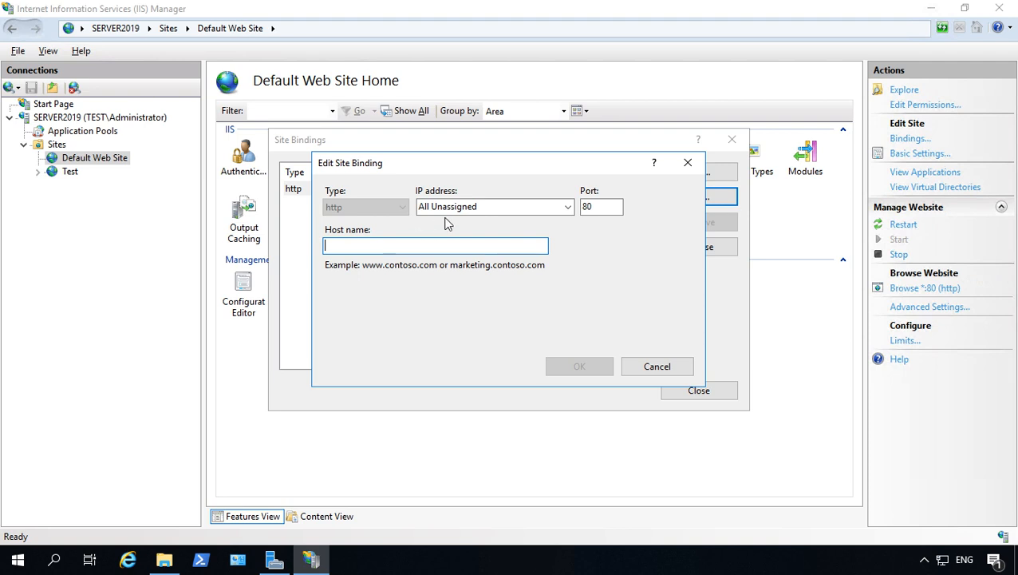
{"action": "type", "text": "default"}
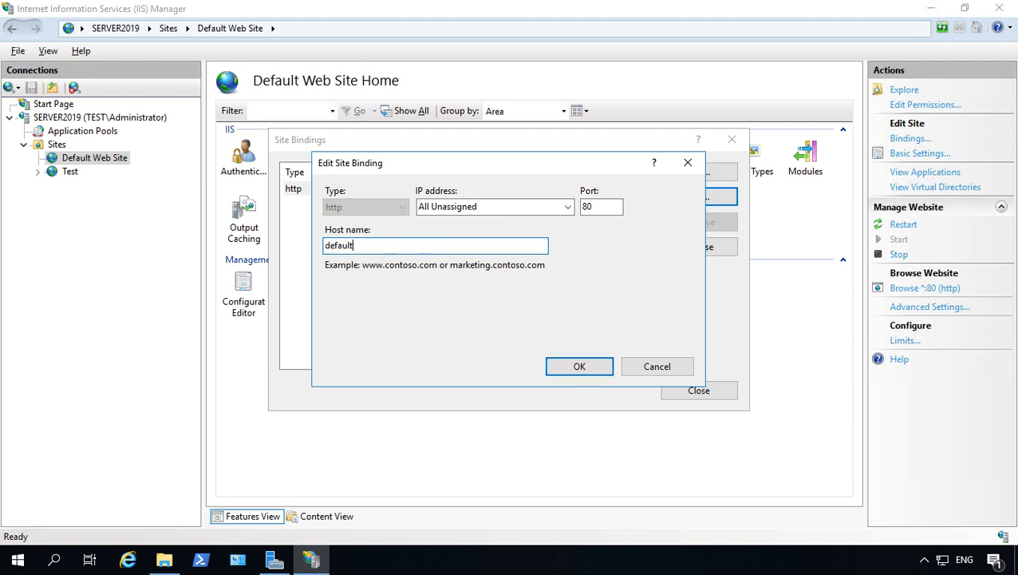
{"action": "type", "text": ".local"}
{"action": "left_click", "coordinate": [574, 370]}
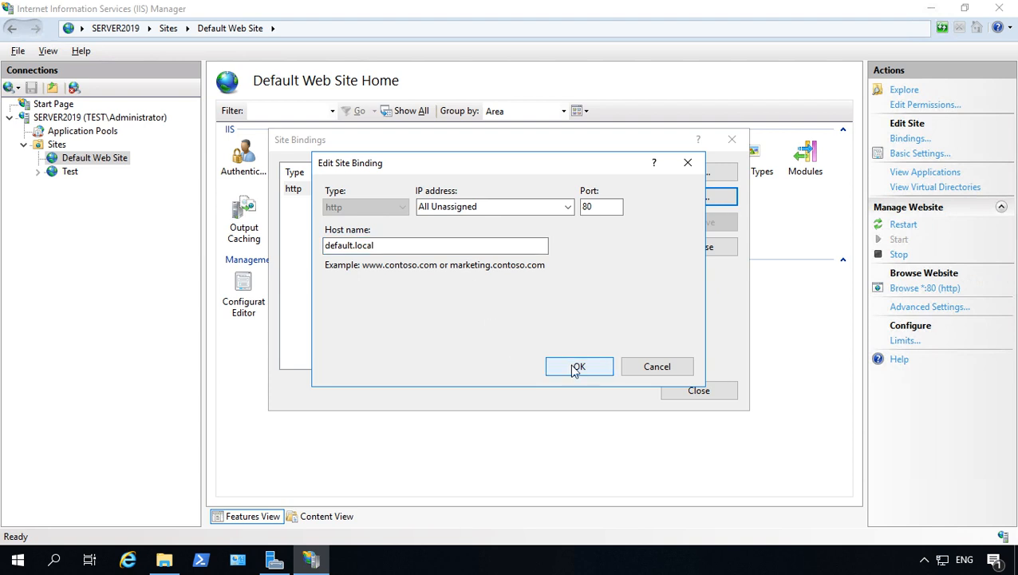
{"action": "left_click", "coordinate": [687, 394]}
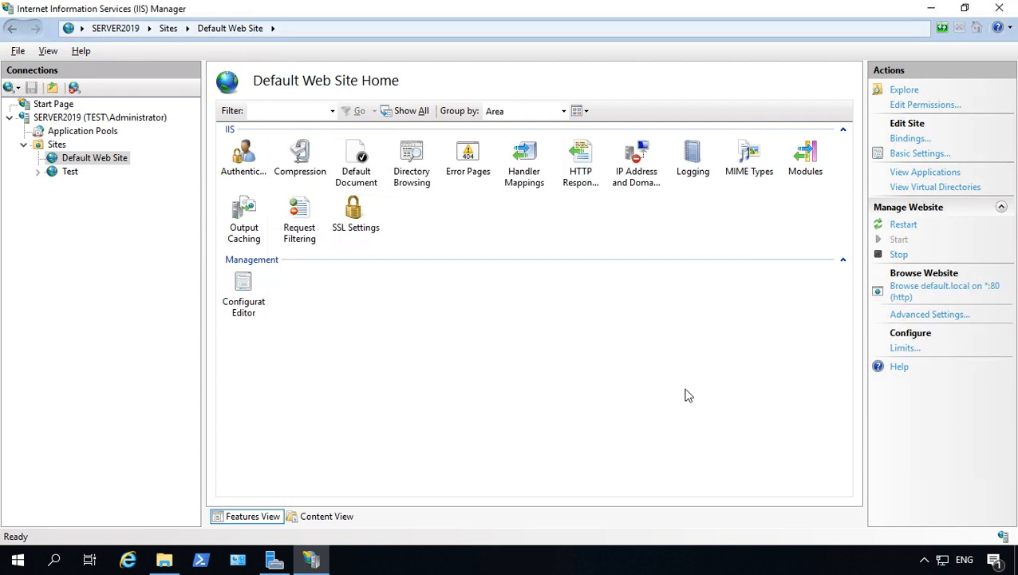